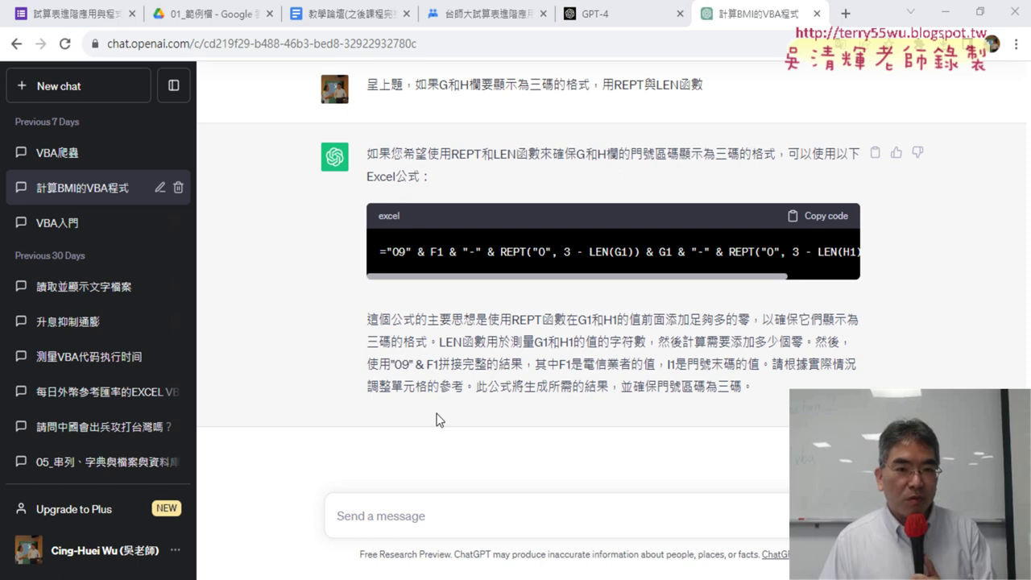
Review the earlier ChatGPT prompt requesting an Excel formula for 09-prefixed phone numbers, then return to Excel
scroll(436, 419, "up", 10)
scroll(435, 419, "up", 2)
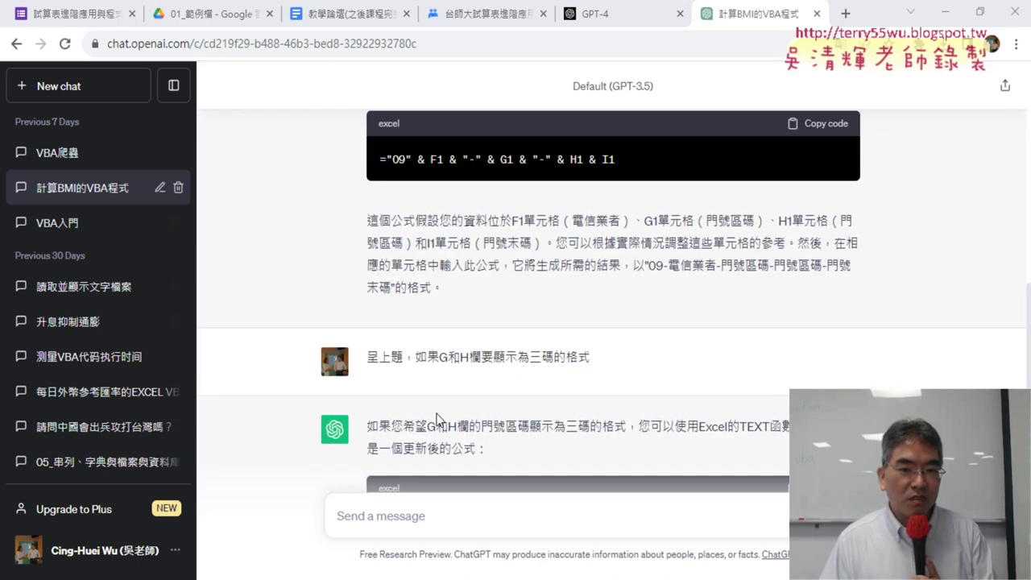
scroll(439, 415, "up", 2)
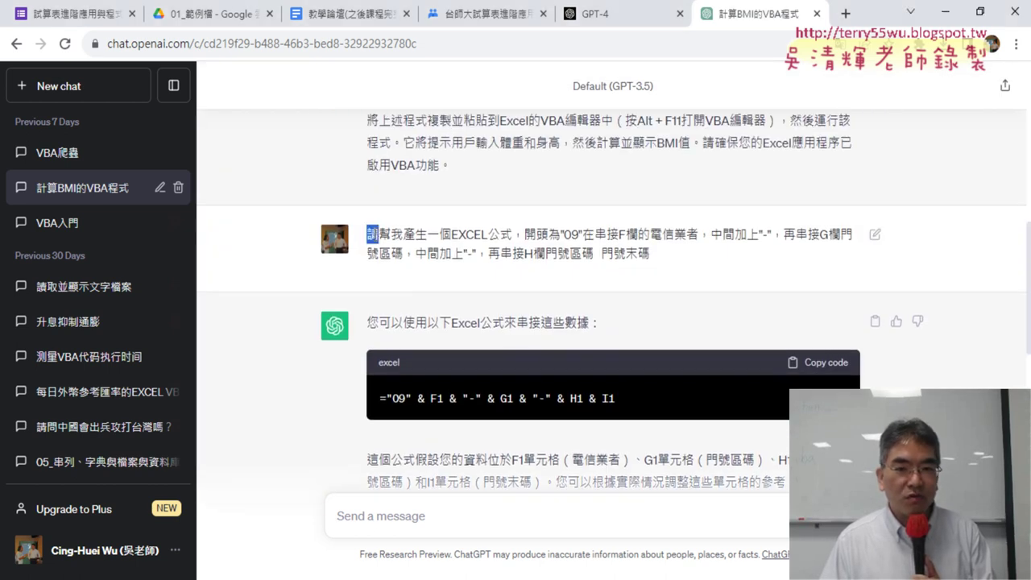
left_click_drag(367, 234, 562, 234)
left_click(642, 251)
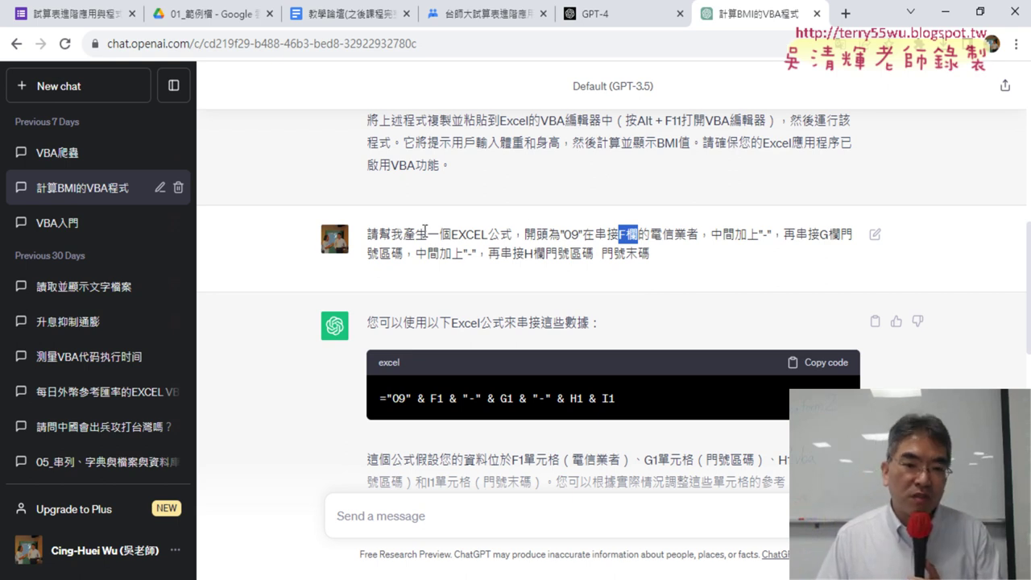
left_click_drag(371, 230, 513, 232)
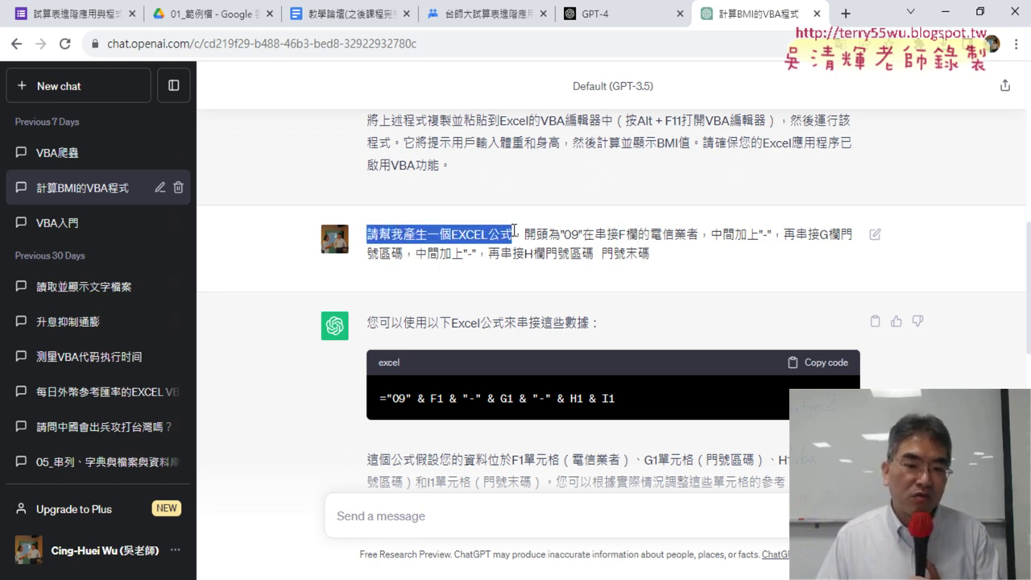
left_click(592, 235)
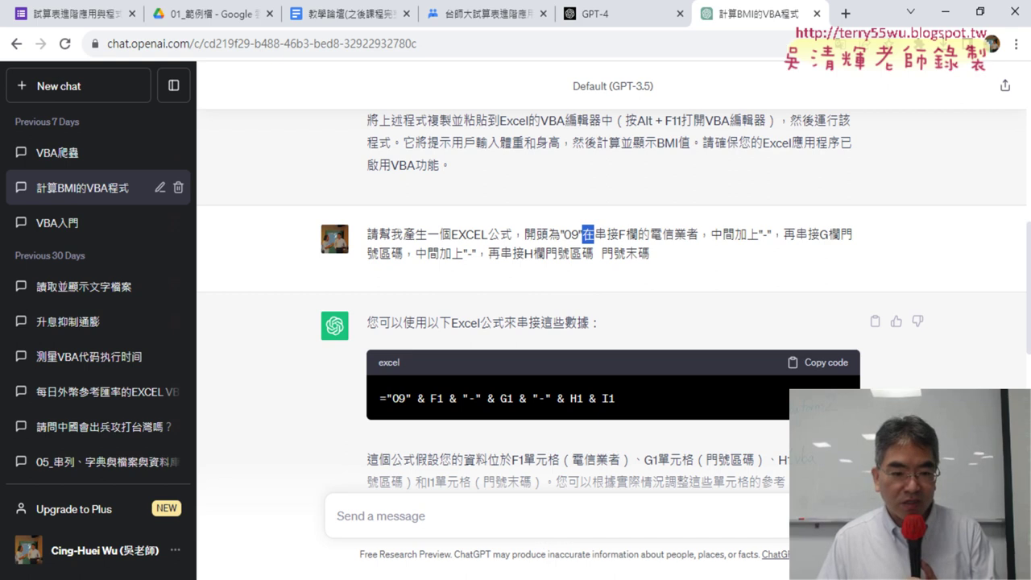
key("alt+Tab")
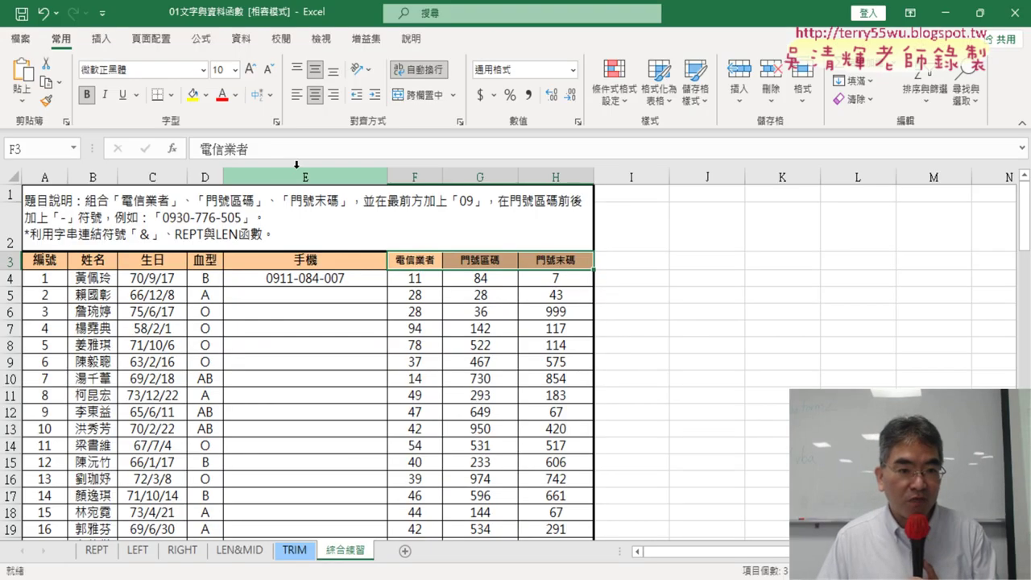
Inspect the 電信業者 column F, including heading F3 and carrier code F4, then minimize Excel
left_click(416, 174)
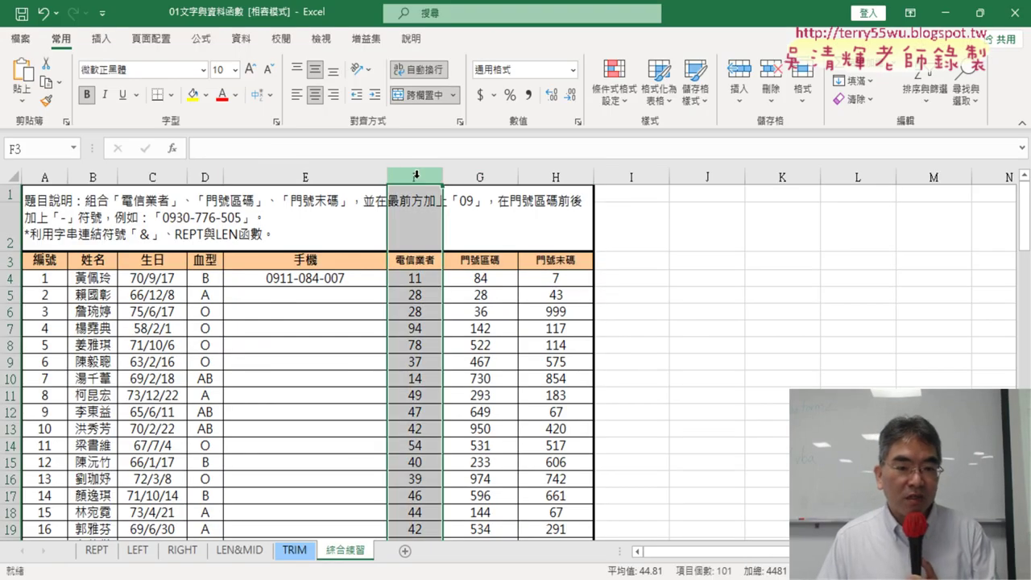
left_click(420, 263)
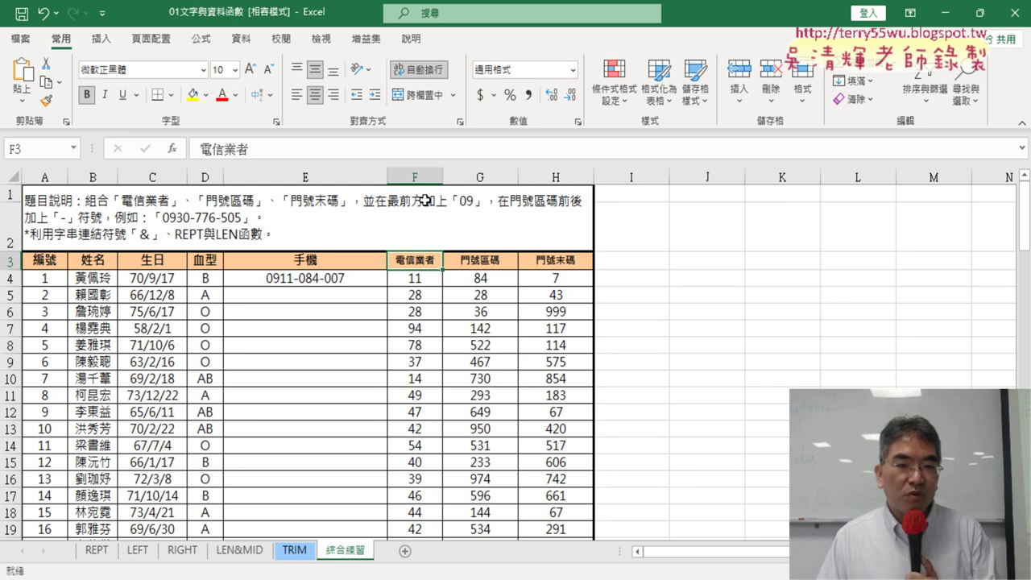
left_click(416, 279)
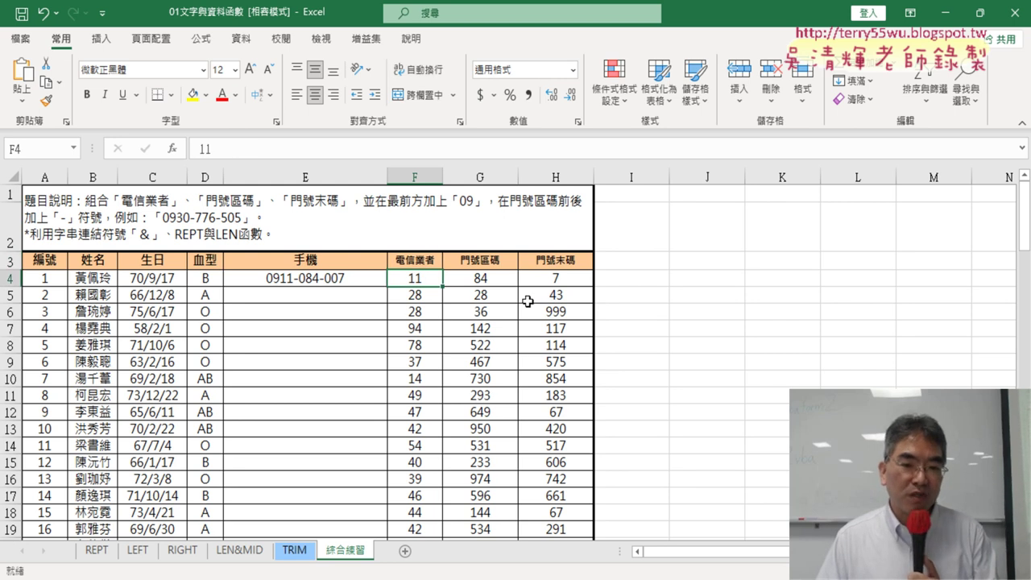
left_click(943, 13)
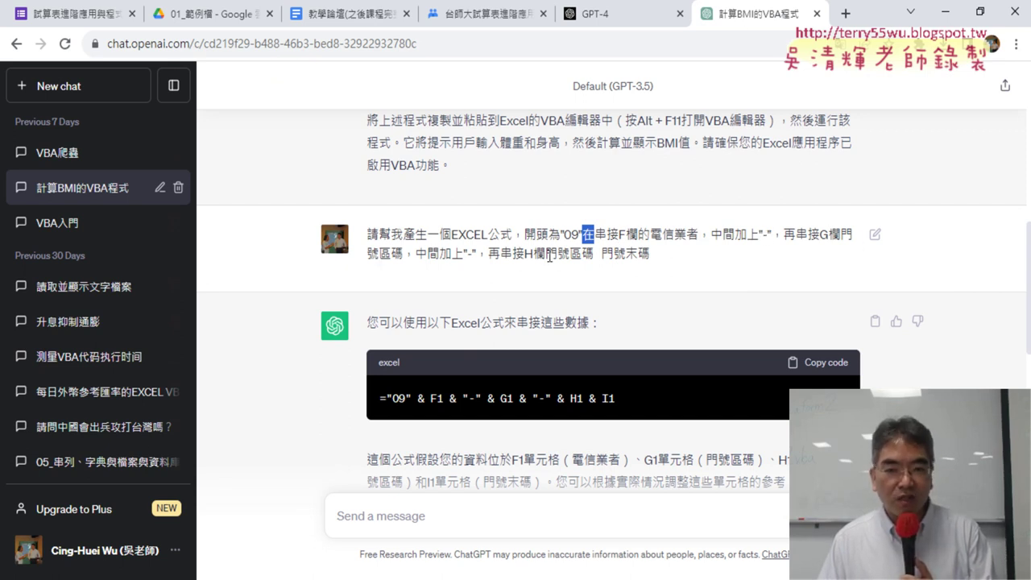
scroll(631, 258, "down", 2)
left_click_drag(615, 239, 390, 243)
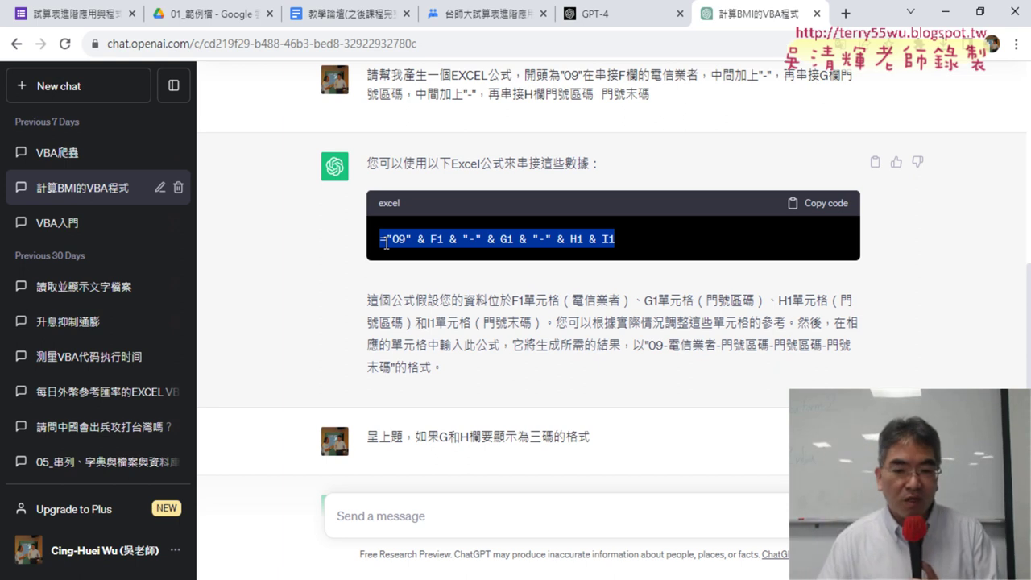
key("alt+Tab")
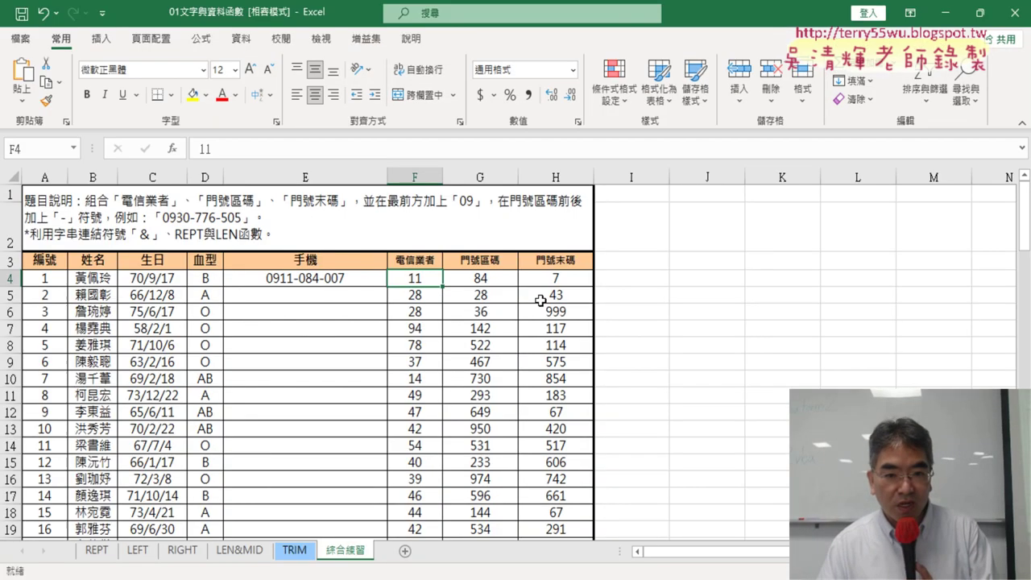
left_click(556, 177)
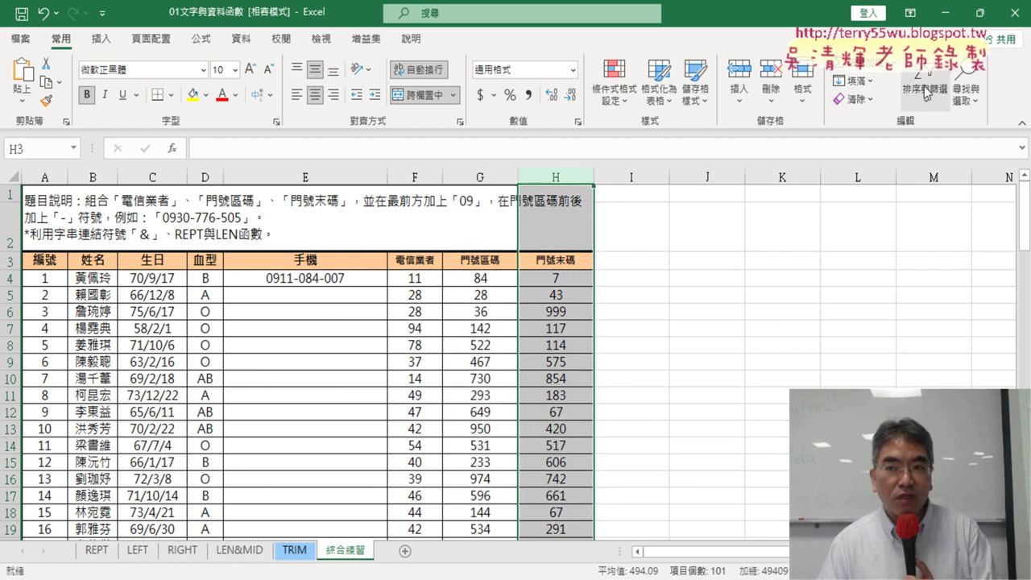
left_click(945, 13)
scroll(486, 230, "down", 4)
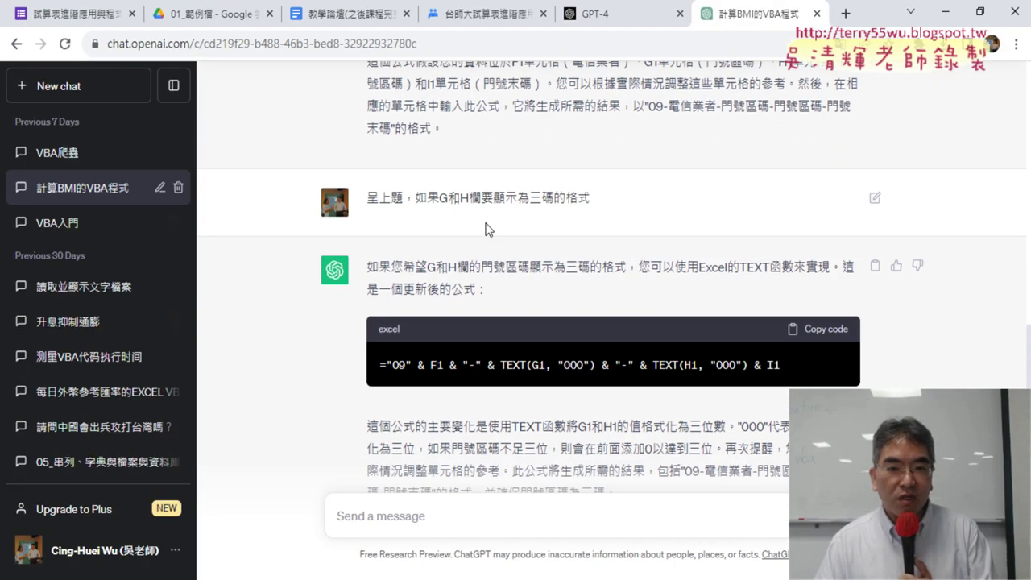
left_click_drag(608, 202, 414, 197)
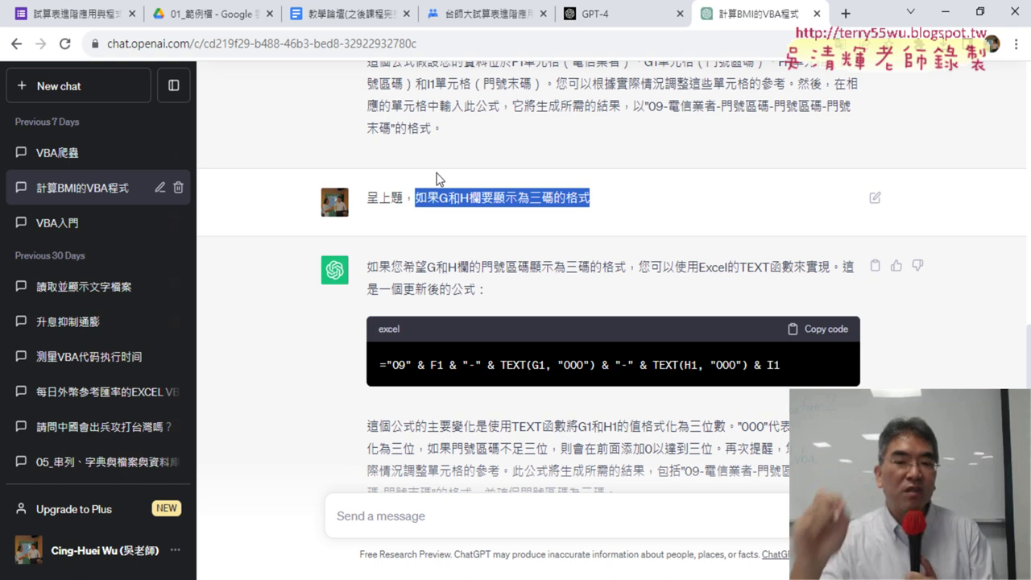
scroll(448, 185, "down", 2)
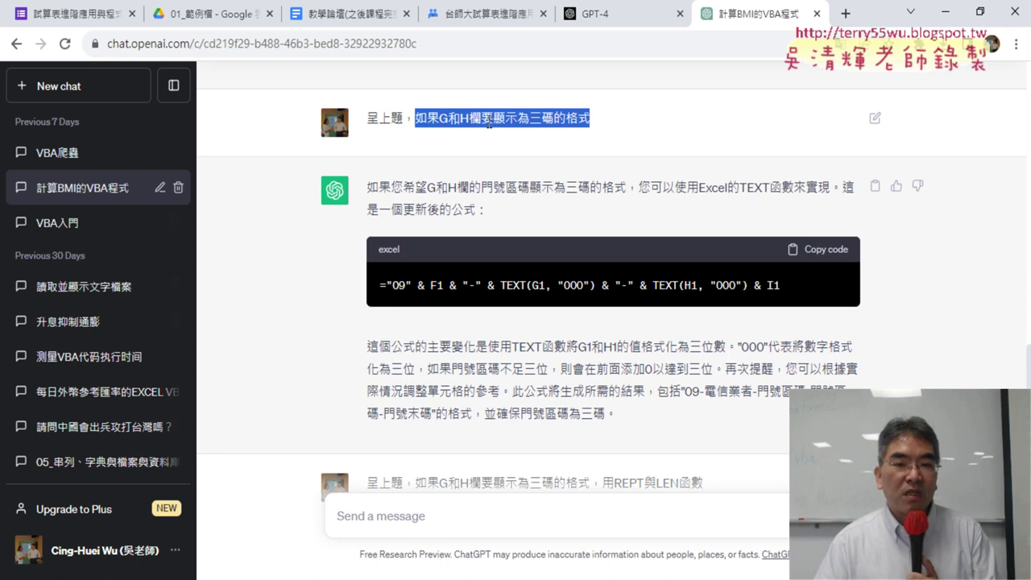
left_click_drag(593, 119, 530, 118)
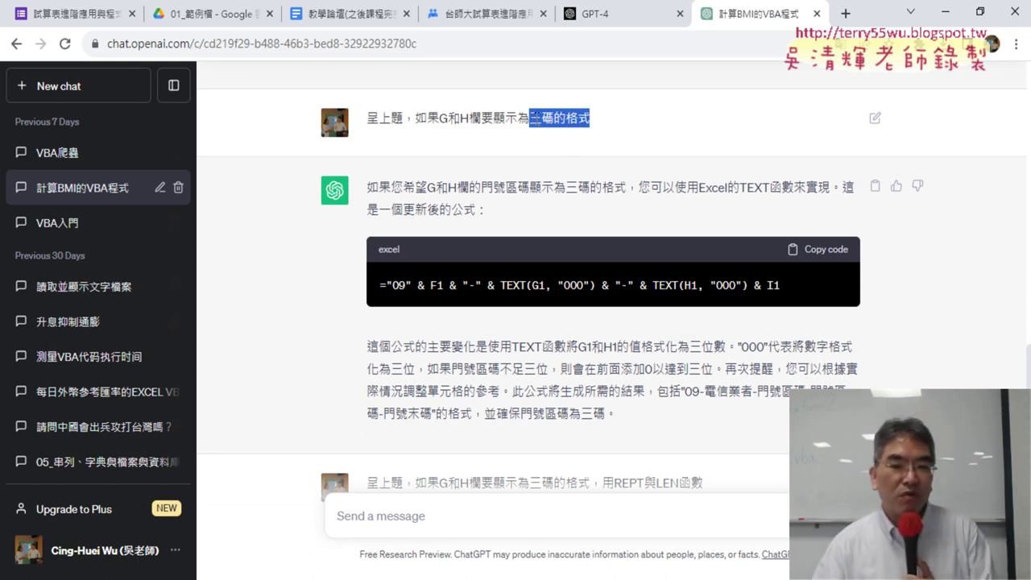
left_click_drag(499, 282, 605, 287)
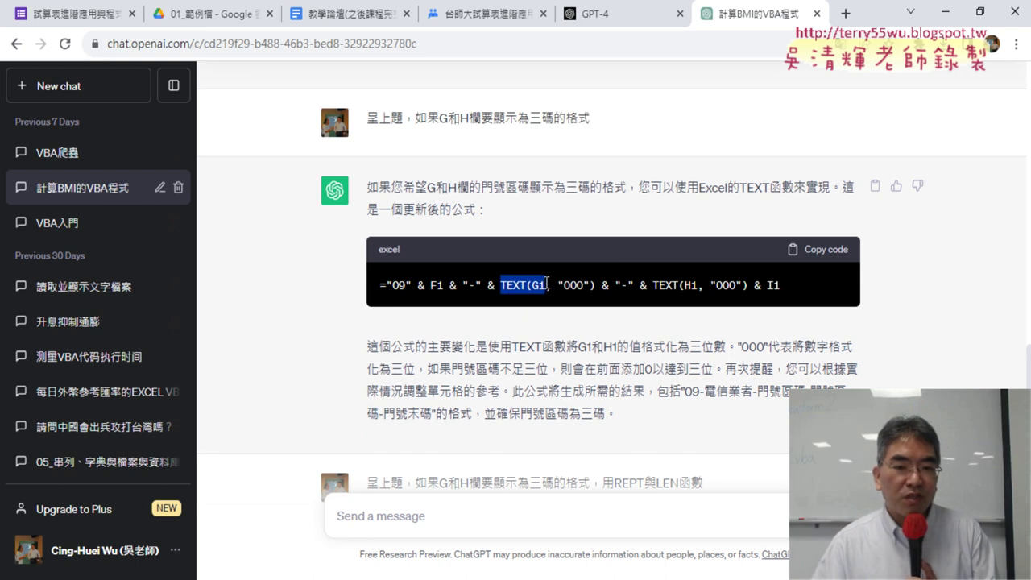
scroll(621, 322, "down", 3)
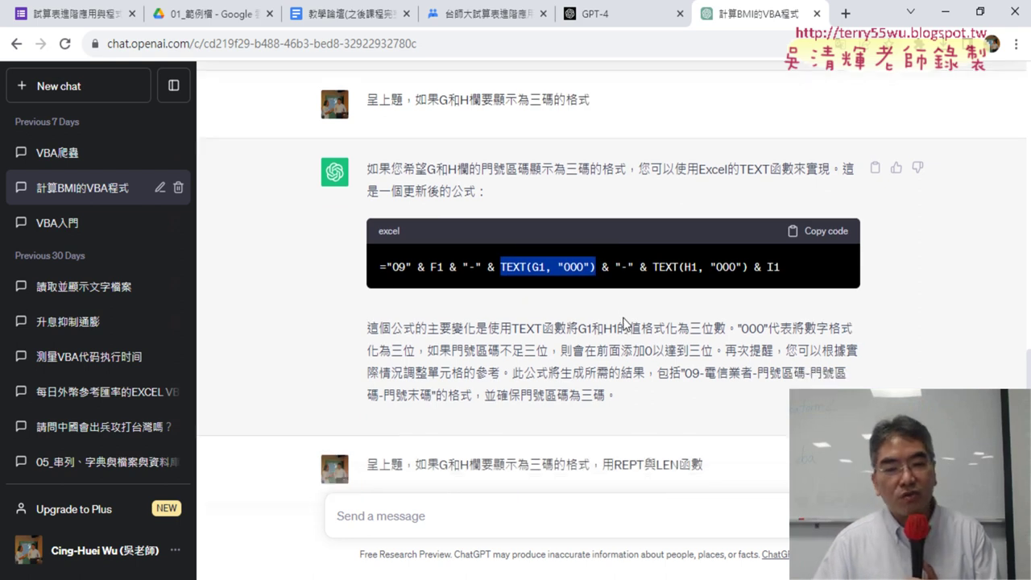
left_click_drag(604, 244, 714, 244)
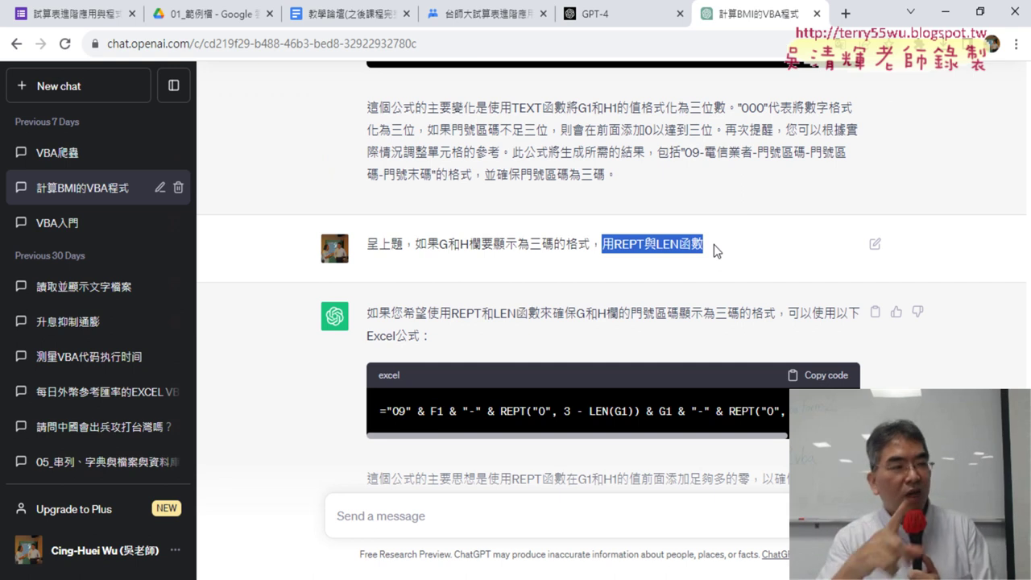
Walk through the REPT("0", 3 - LEN(G1)) formula and its LEN explanation, then minimize the browser
scroll(453, 253, "down", 2)
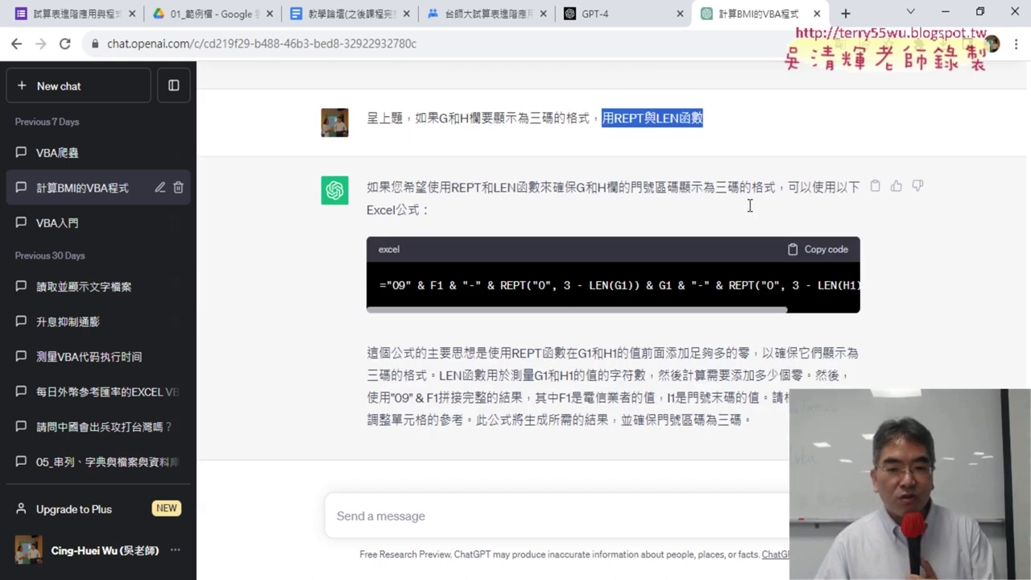
left_click_drag(383, 251, 931, 258)
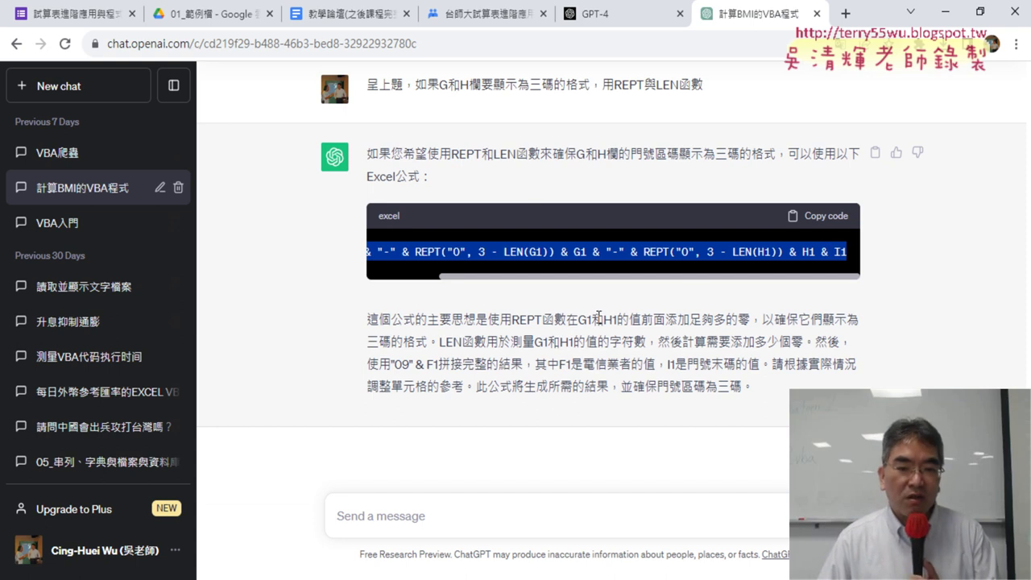
left_click(618, 319)
left_click_drag(512, 319, 750, 320)
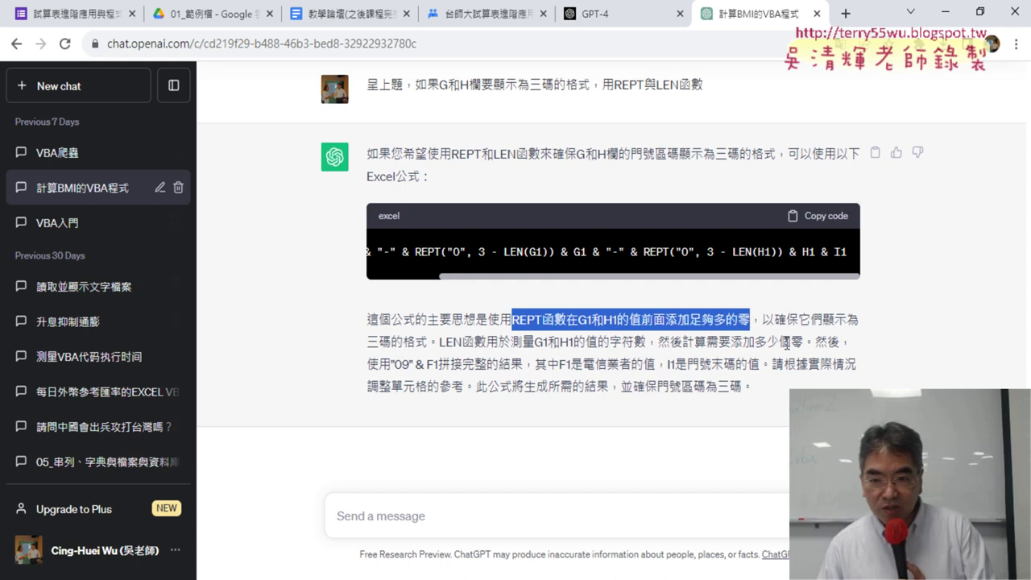
left_click_drag(439, 342, 487, 343)
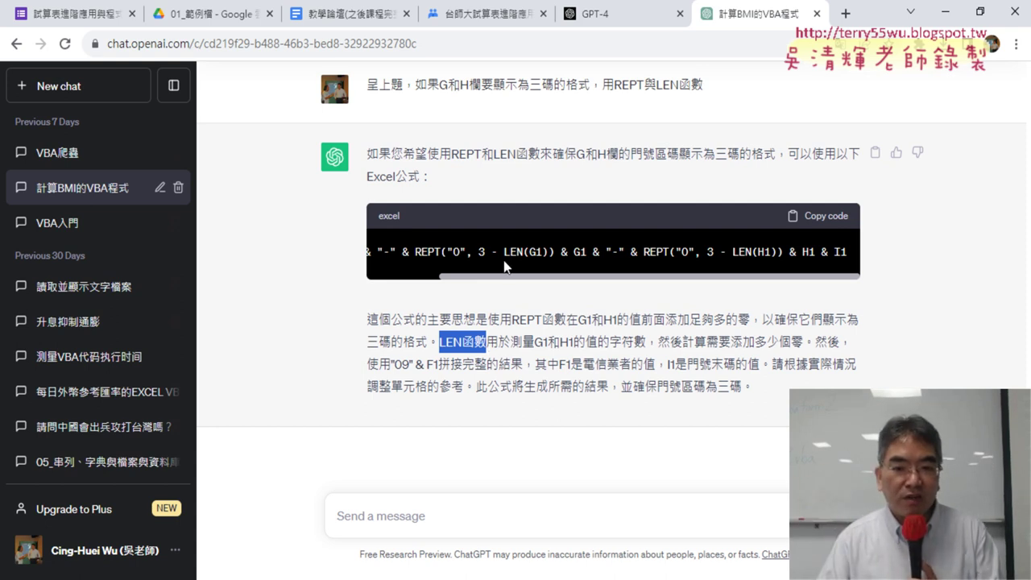
left_click_drag(480, 256, 549, 256)
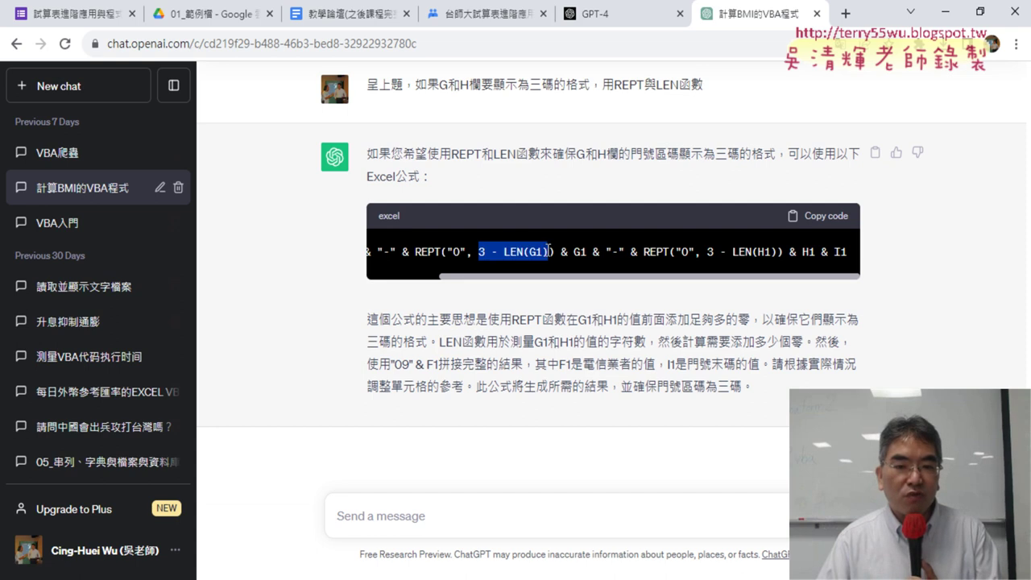
left_click_drag(415, 252, 551, 255)
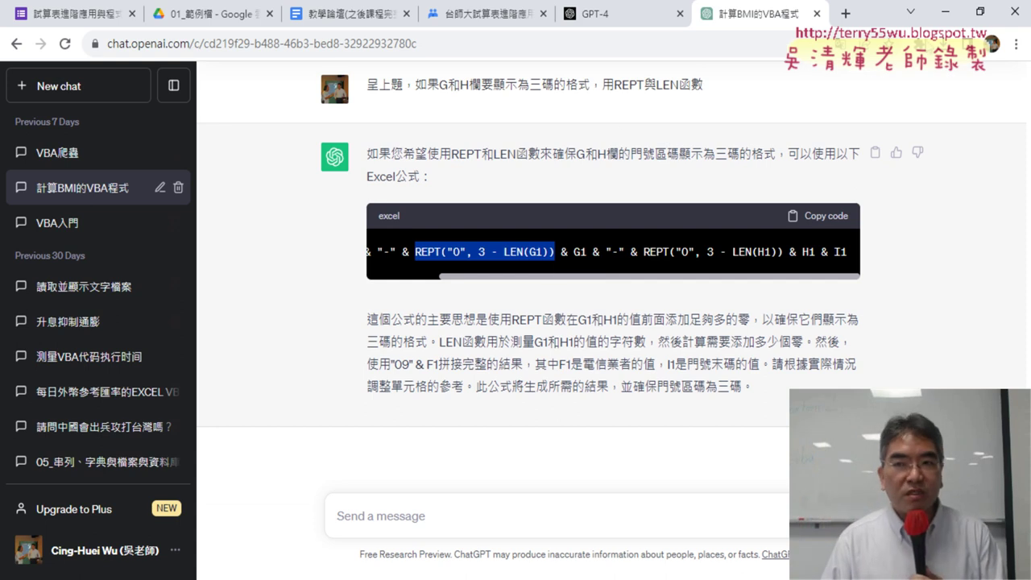
left_click(948, 13)
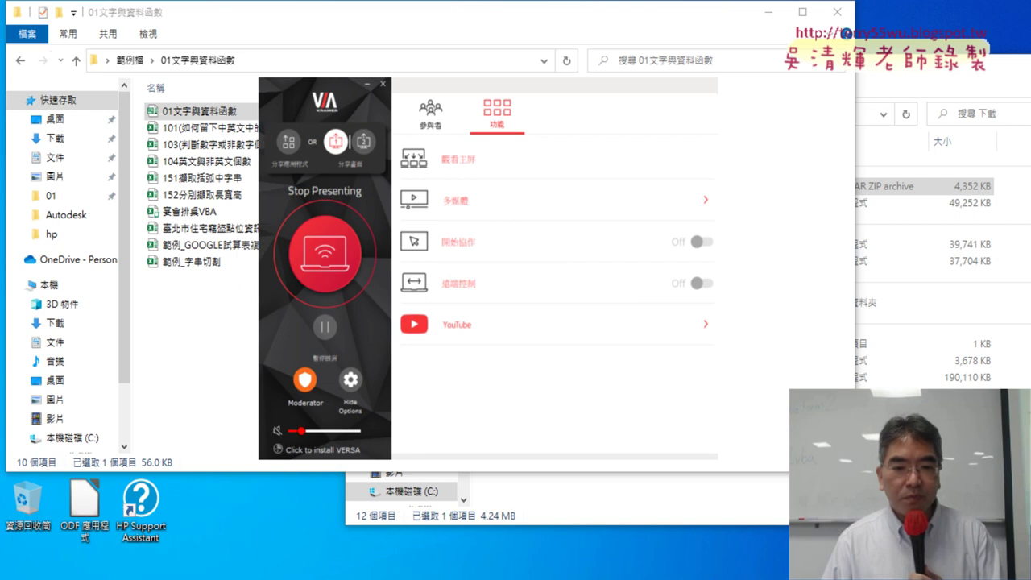
Back in Excel, select sample phone number E4 and switch to the REPT sheet
key("alt+Tab")
left_click(303, 279)
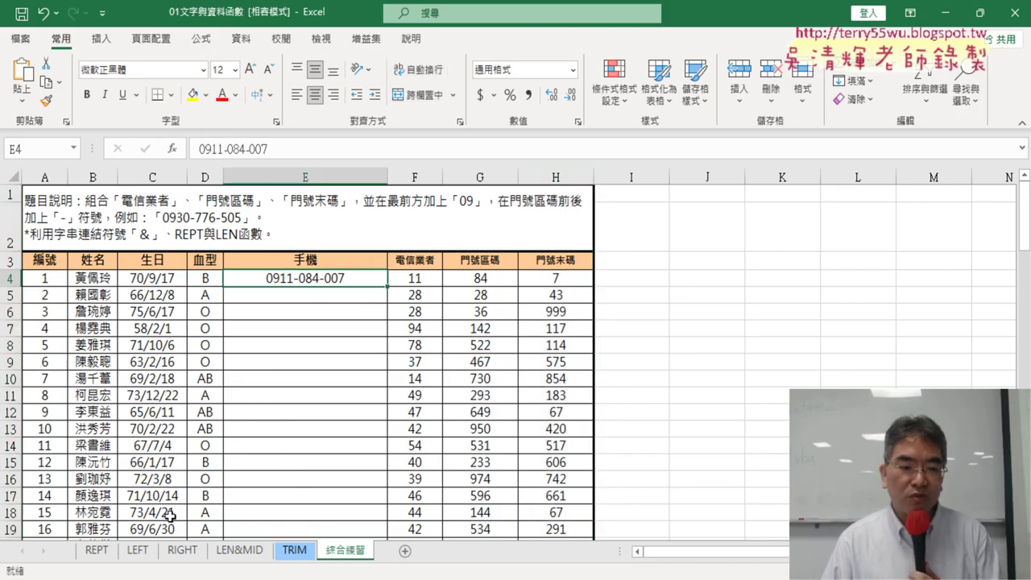
left_click(96, 551)
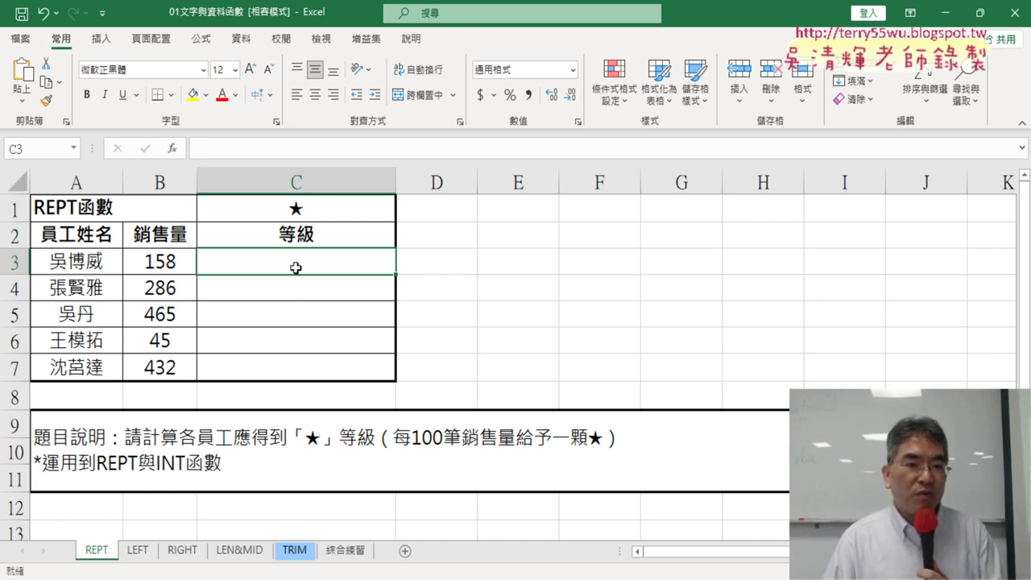
Insert a function in C3, filtering to the 文字 text category and selecting REPT
left_click(175, 148)
left_click(679, 132)
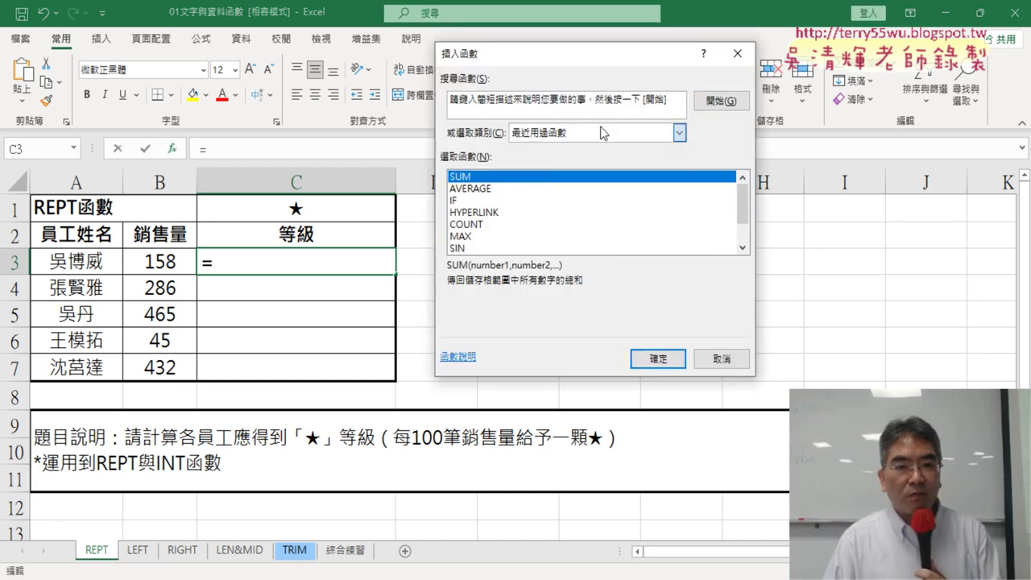
left_click(595, 246)
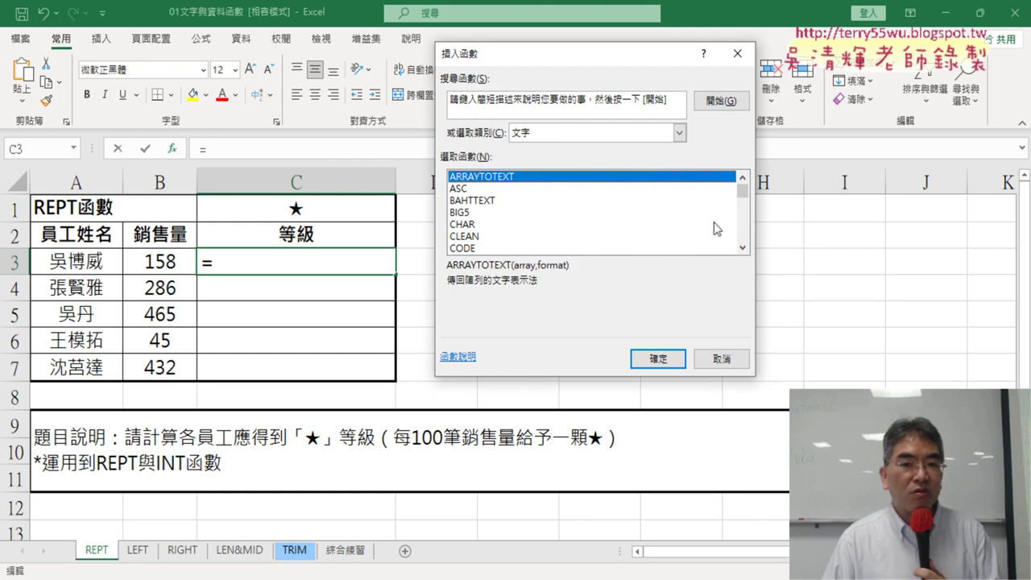
left_click(742, 247)
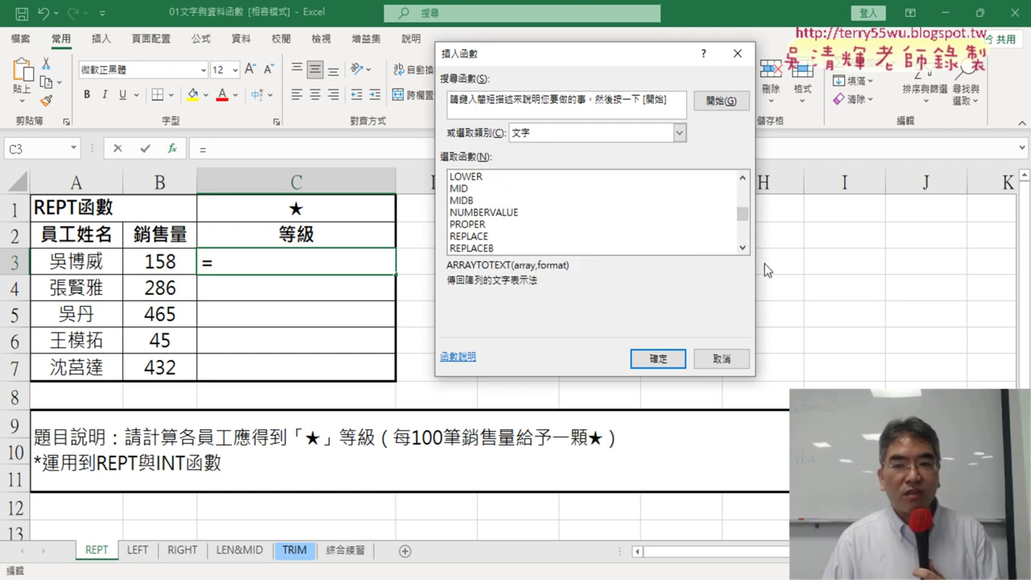
left_click(742, 248)
left_click(742, 247)
left_click(742, 248)
left_click(540, 228)
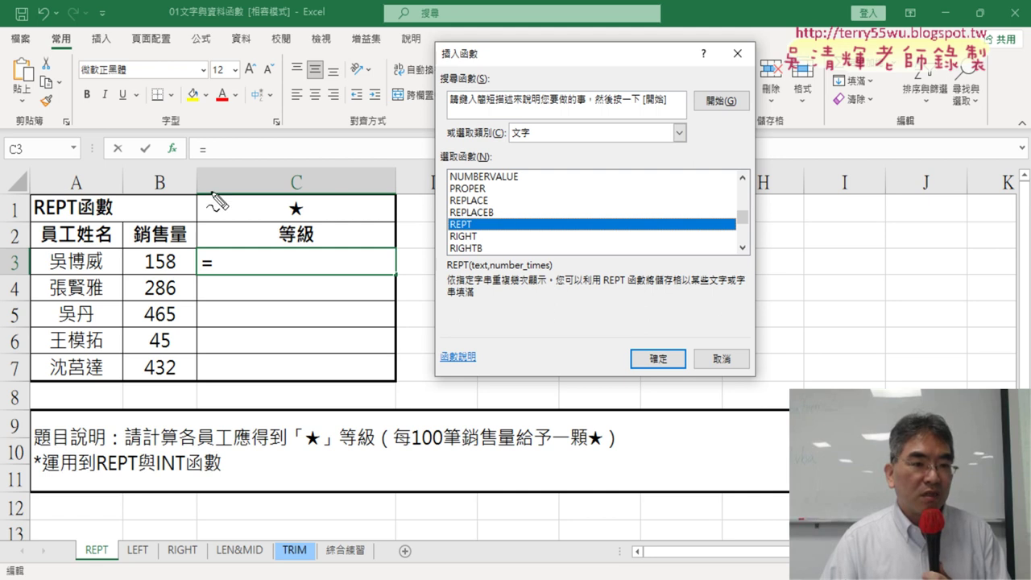
Confirm REPT to bring up its Function Arguments dialog with =REPT() in C3
mouse_move(182, 173)
left_mouse_down()
mouse_move(202, 153)
mouse_move(186, 177)
left_mouse_up()
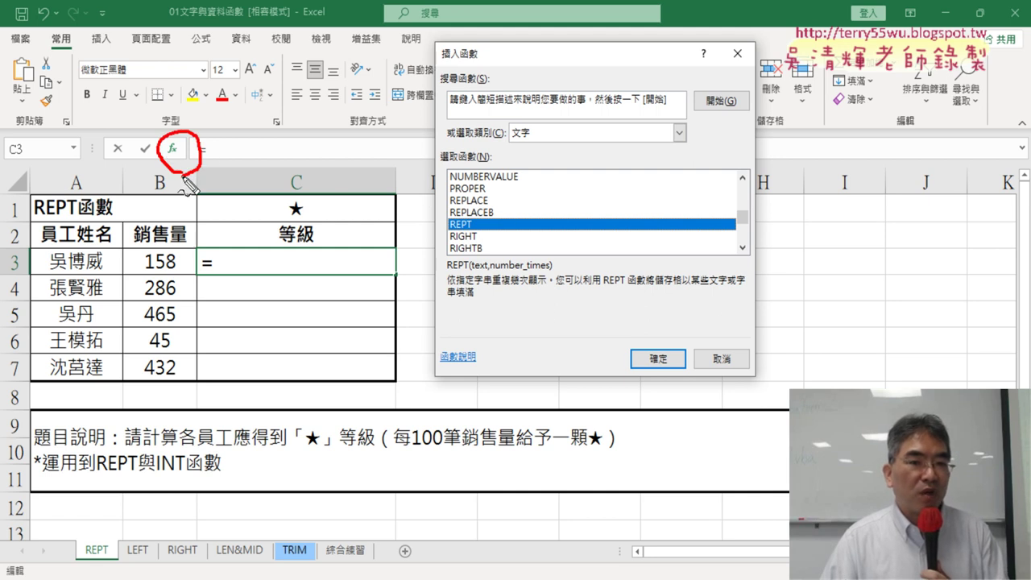
mouse_move(472, 143)
left_mouse_down()
mouse_move(546, 143)
mouse_move(508, 148)
left_mouse_up()
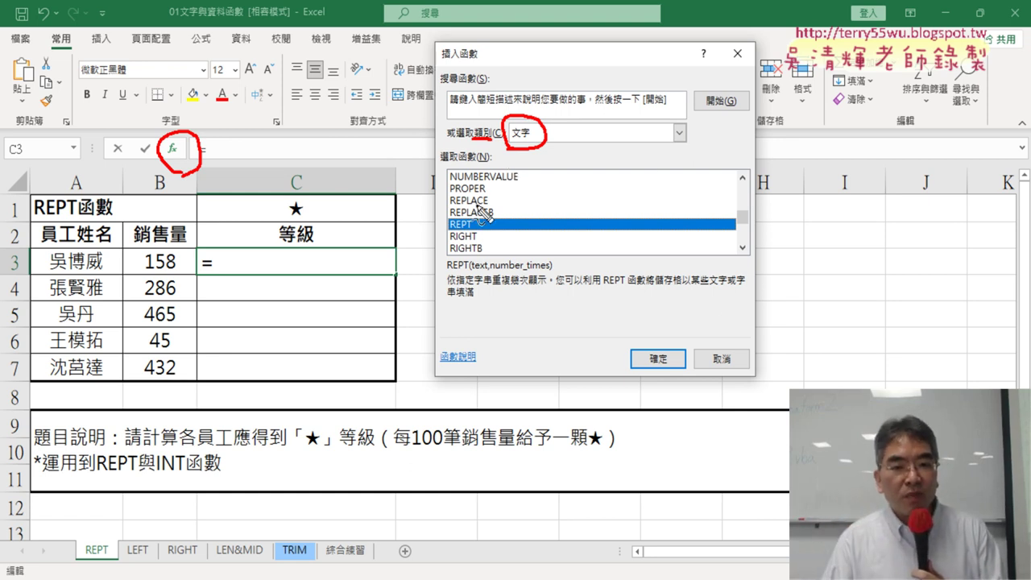
left_click_drag(482, 242, 493, 228)
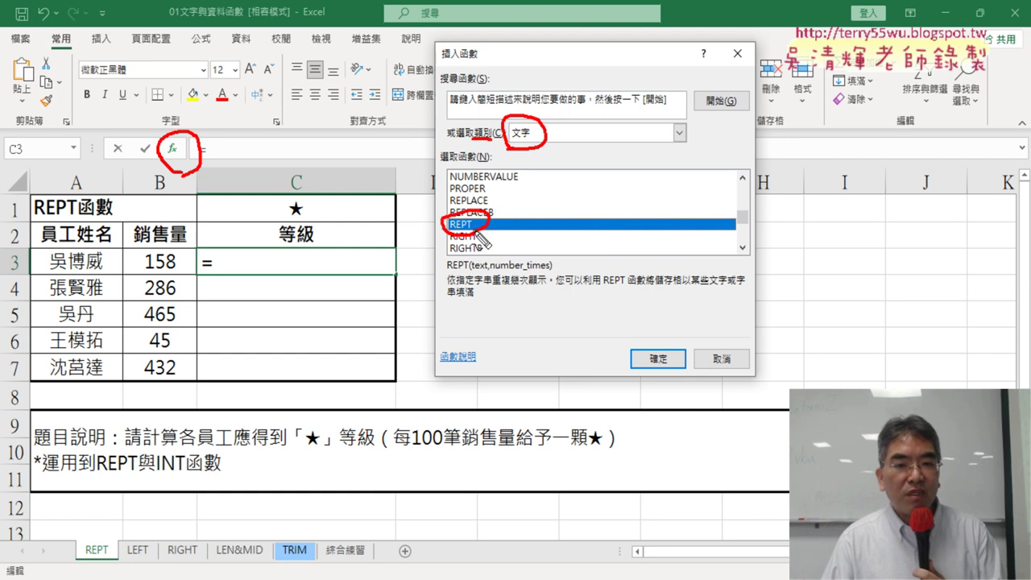
left_click_drag(483, 278, 545, 282)
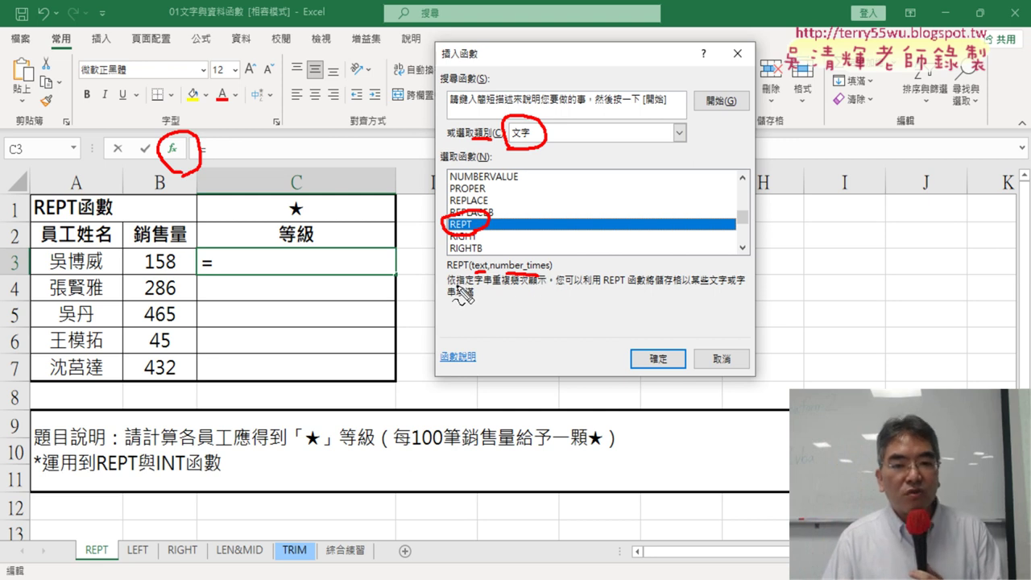
left_click_drag(477, 284, 488, 282)
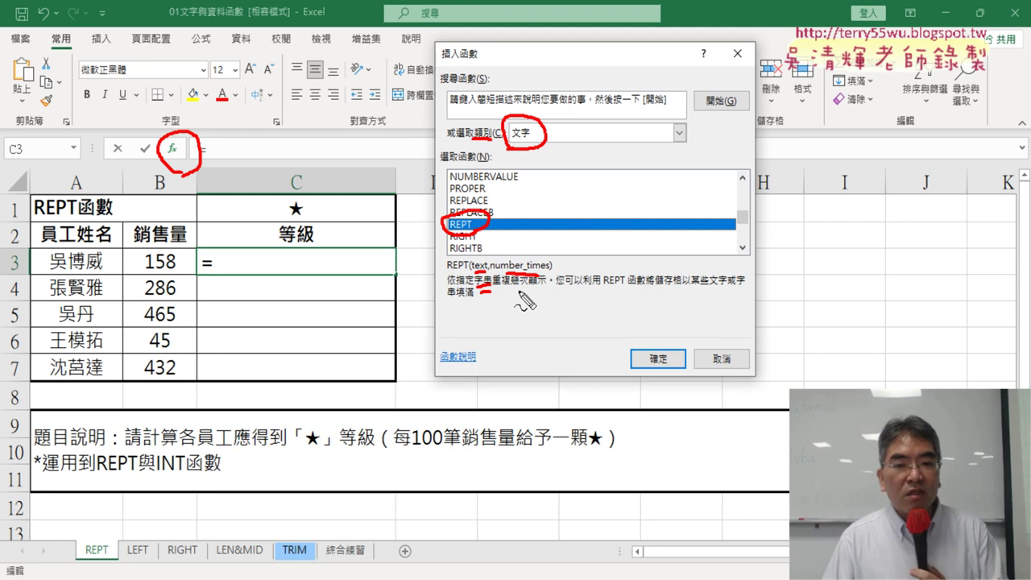
mouse_move(512, 284)
left_mouse_down()
mouse_move(538, 282)
mouse_move(537, 292)
left_mouse_up()
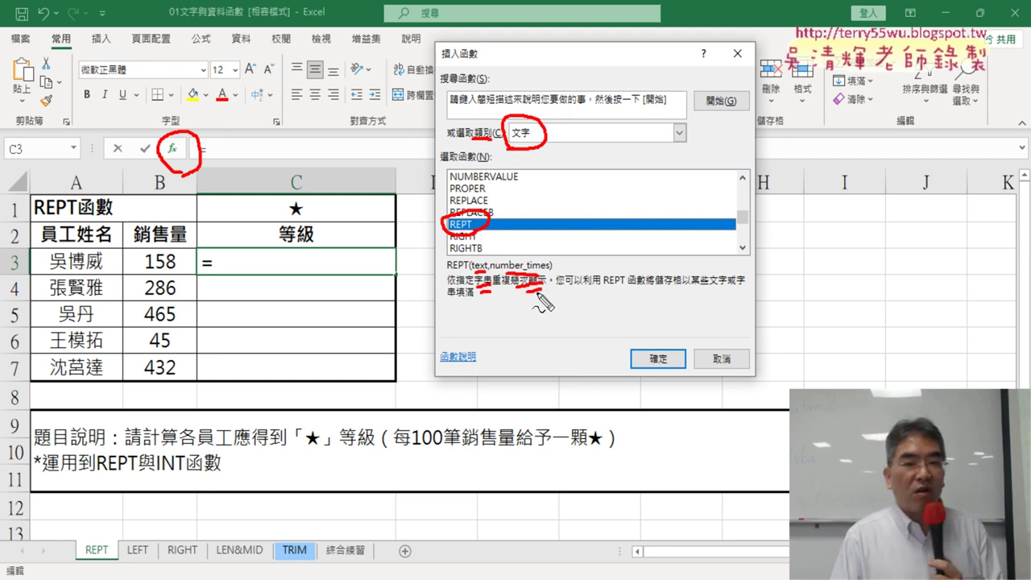
key("Escape")
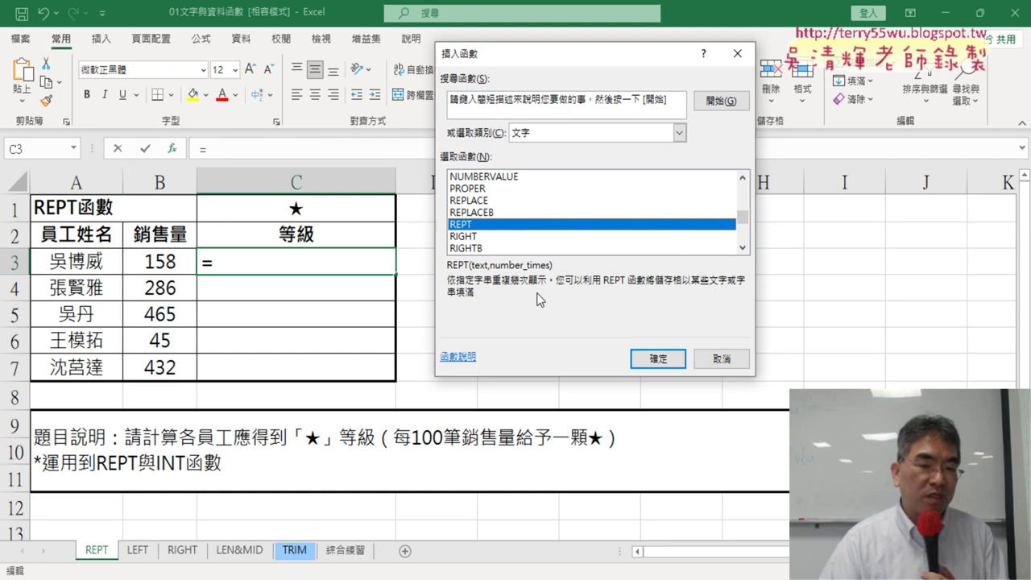
left_click(648, 361)
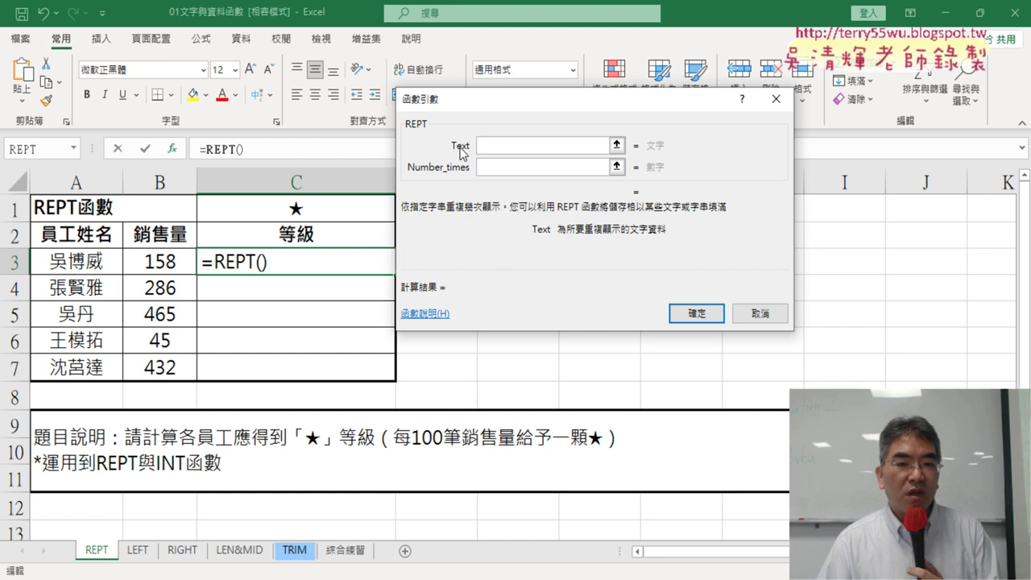
Set REPT's Text argument to the ★ in cell C1, giving =REPT(C1)
left_click(297, 210)
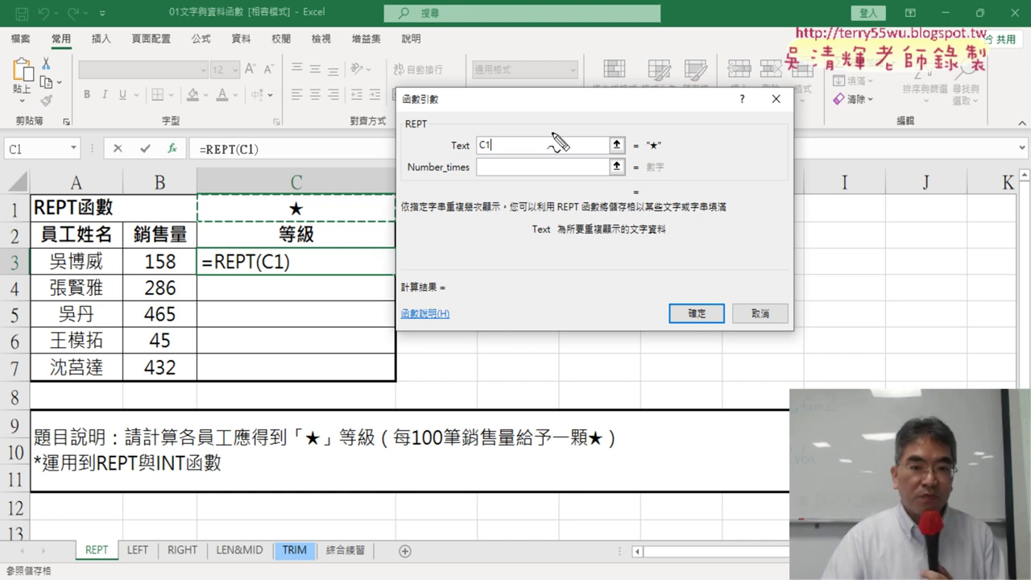
left_click_drag(485, 161, 488, 158)
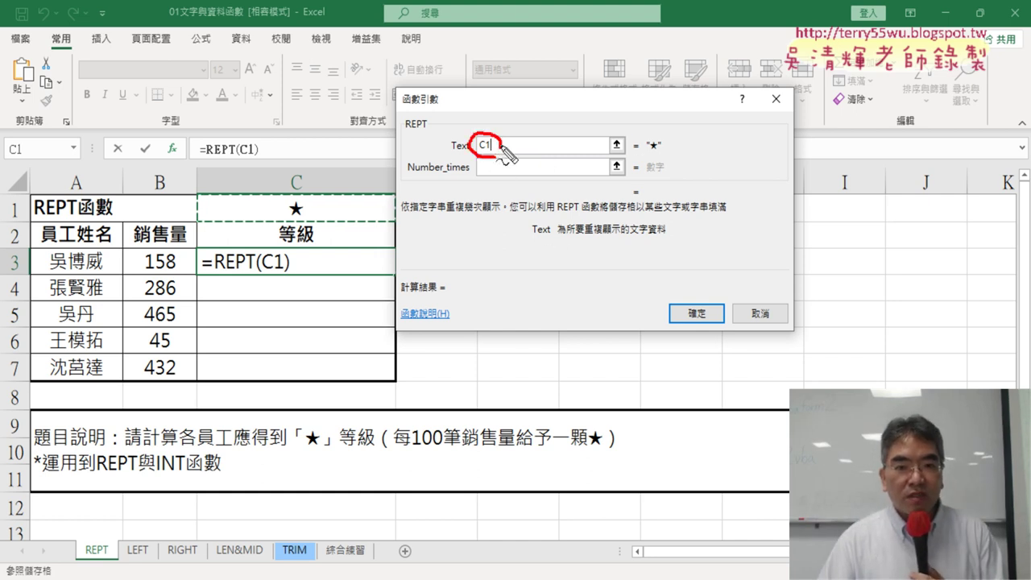
left_click_drag(480, 117, 306, 174)
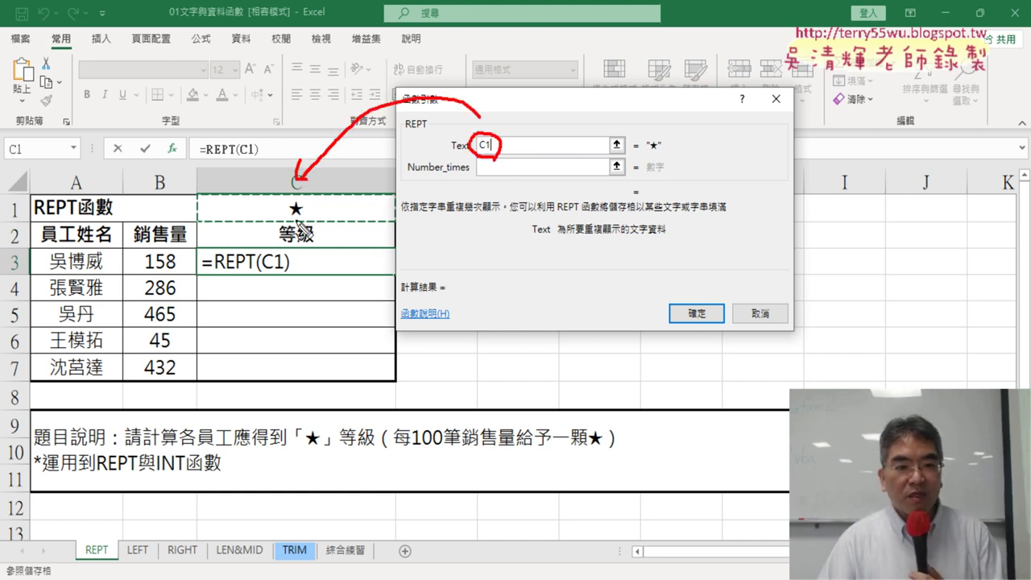
mouse_move(271, 214)
left_mouse_down()
mouse_move(651, 124)
mouse_move(661, 152)
left_mouse_up()
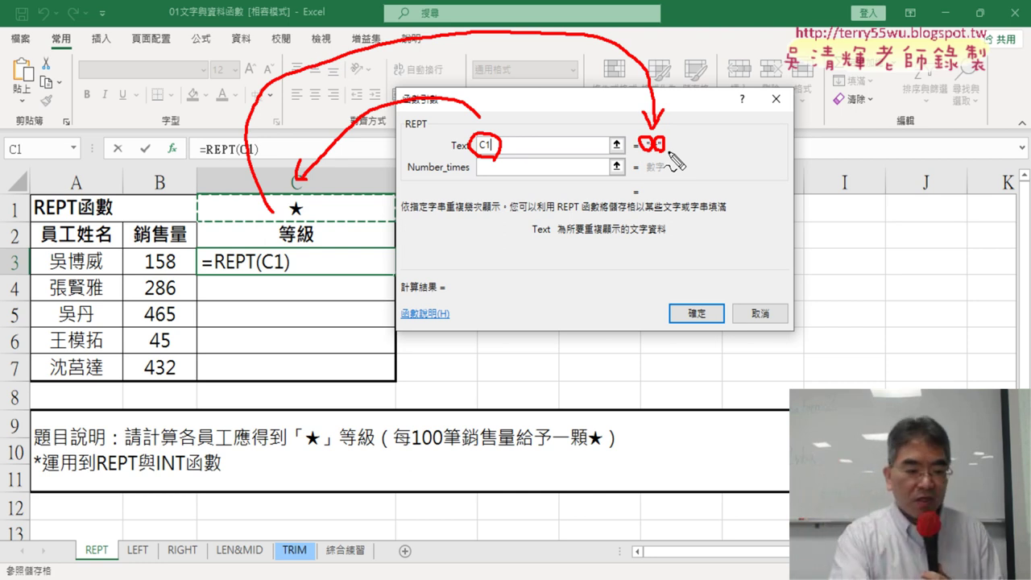
key("Escape")
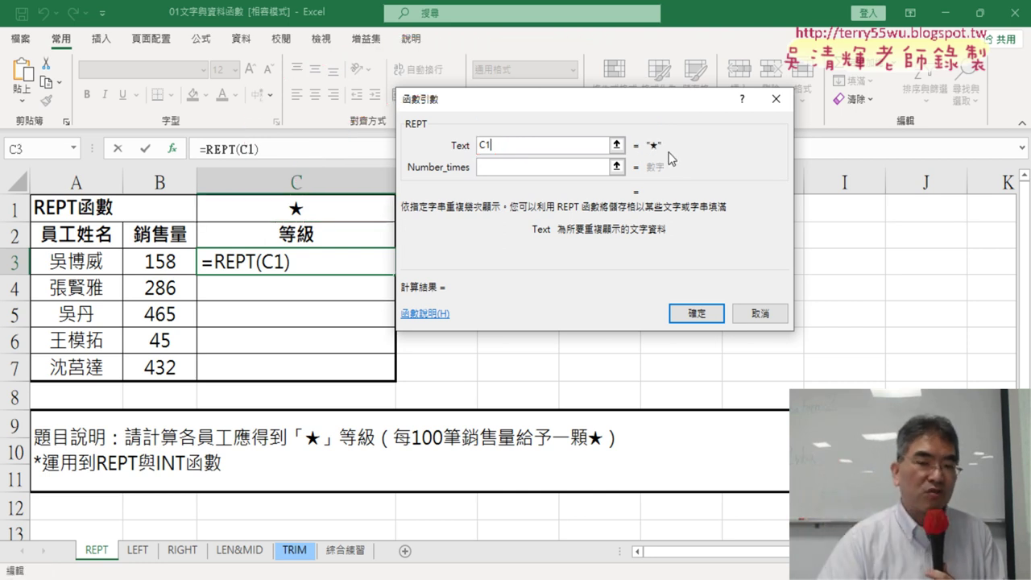
left_click(539, 168)
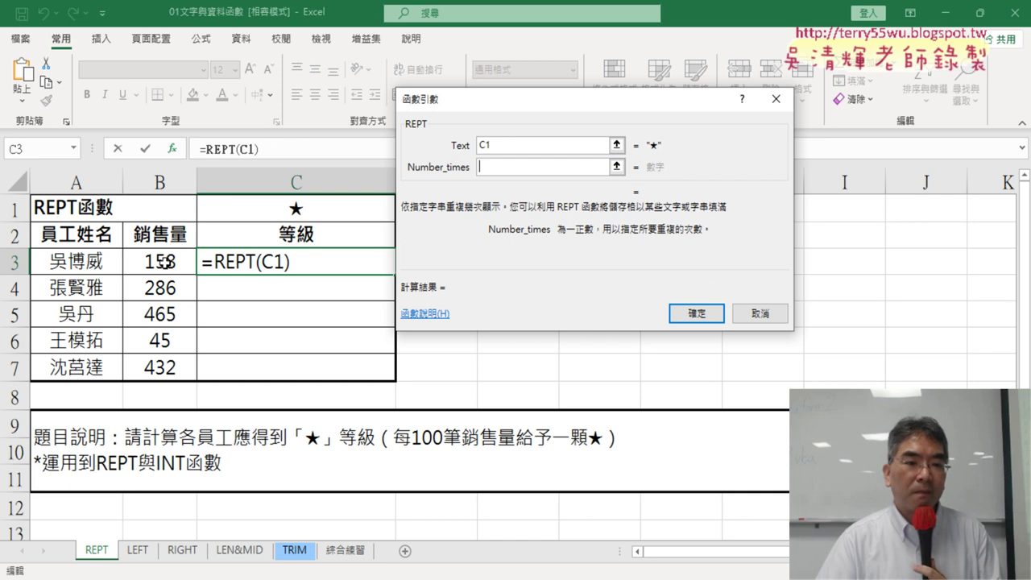
Set Number_times to B3/100 and confirm, so C3 shows one ★ for 158 sales
left_click(165, 261)
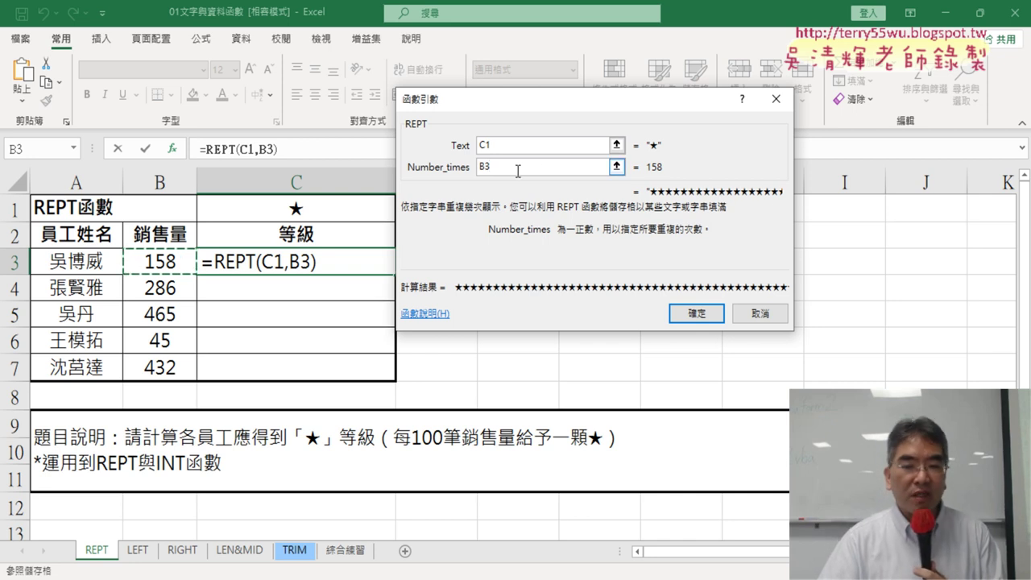
type("/")
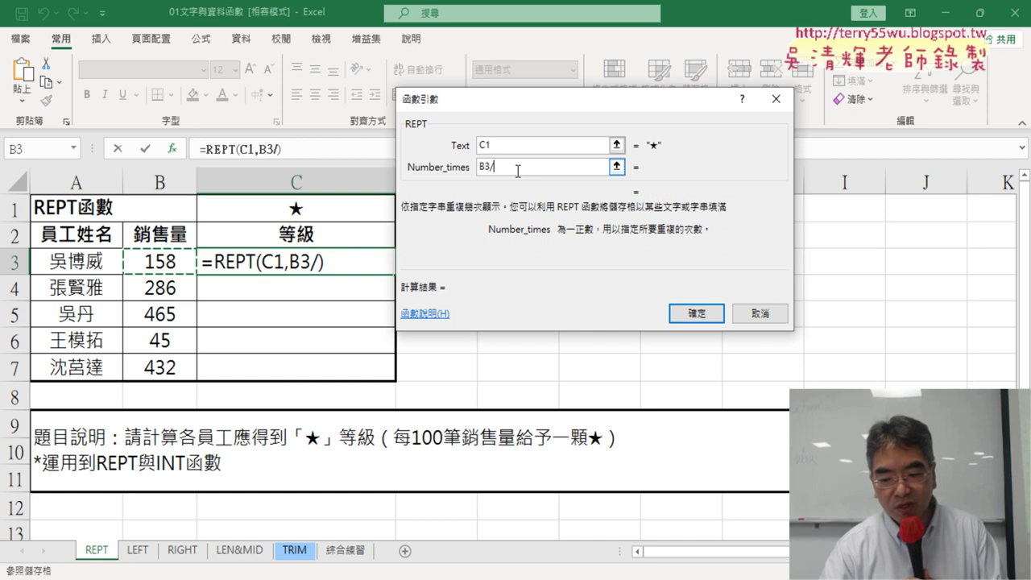
type("100")
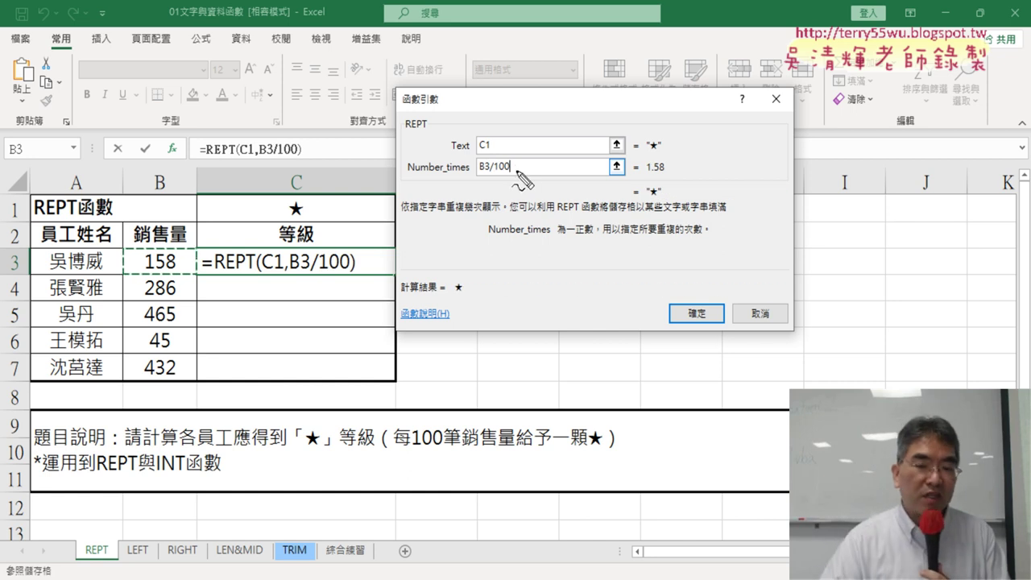
left_click_drag(646, 175, 663, 174)
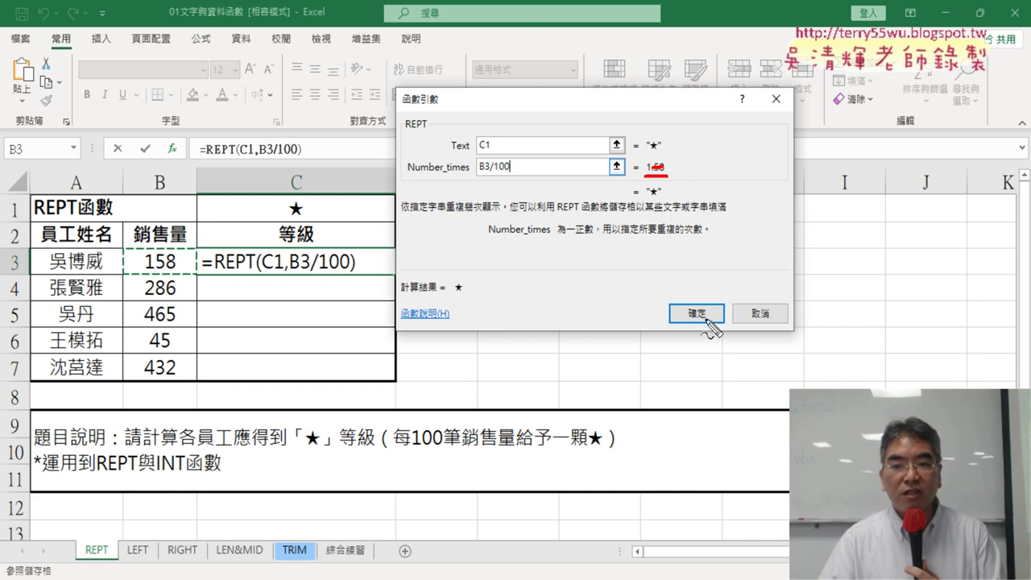
left_click_drag(713, 300, 691, 295)
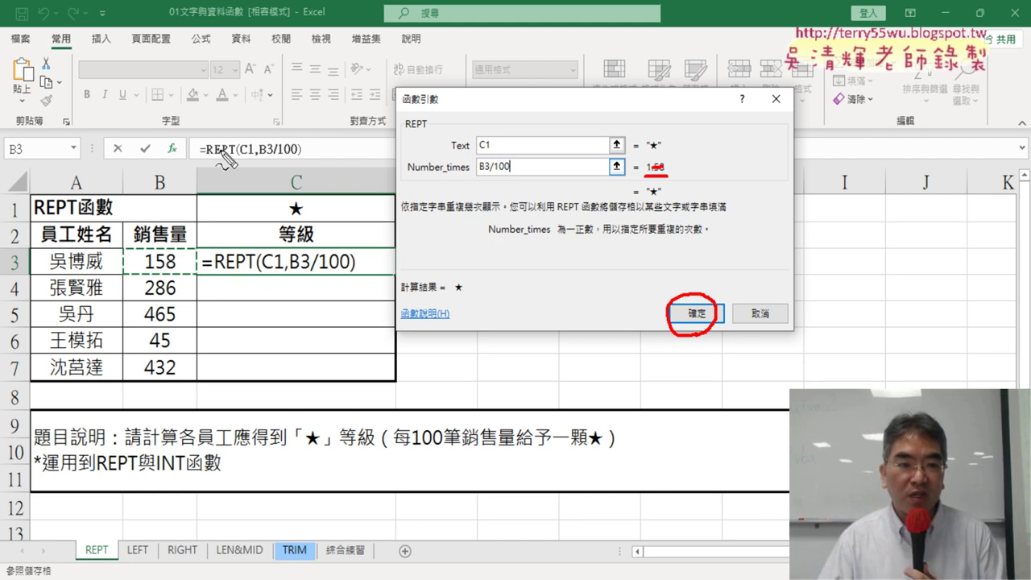
left_click_drag(203, 158, 313, 153)
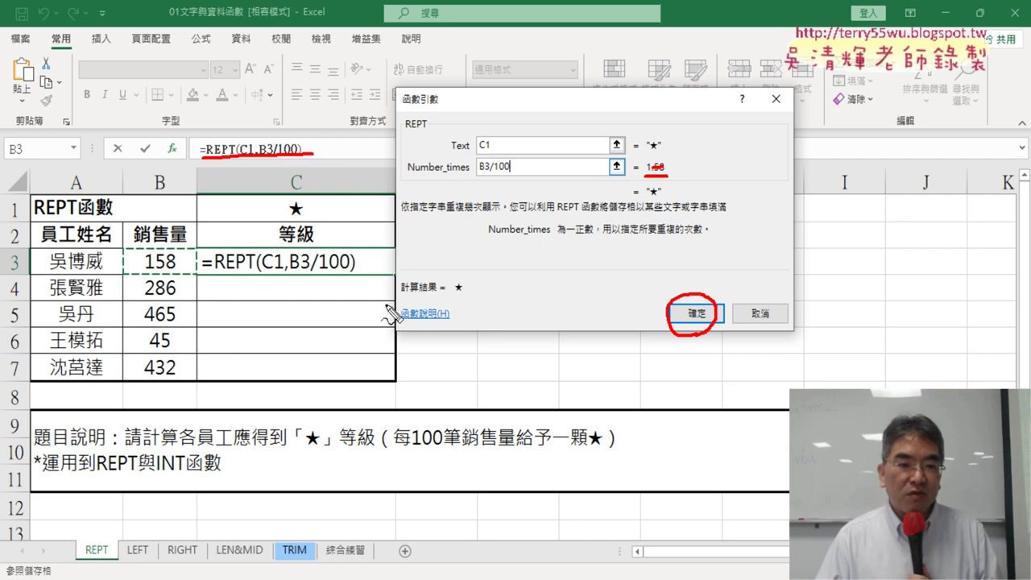
mouse_move(398, 283)
left_mouse_down()
mouse_move(405, 267)
mouse_move(398, 366)
mouse_move(408, 350)
left_mouse_up()
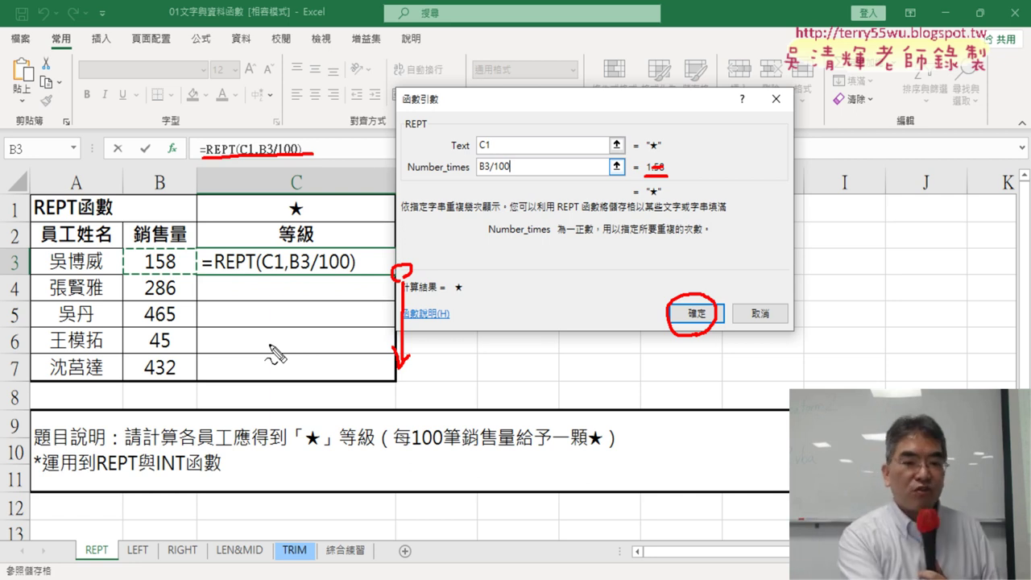
key("Escape")
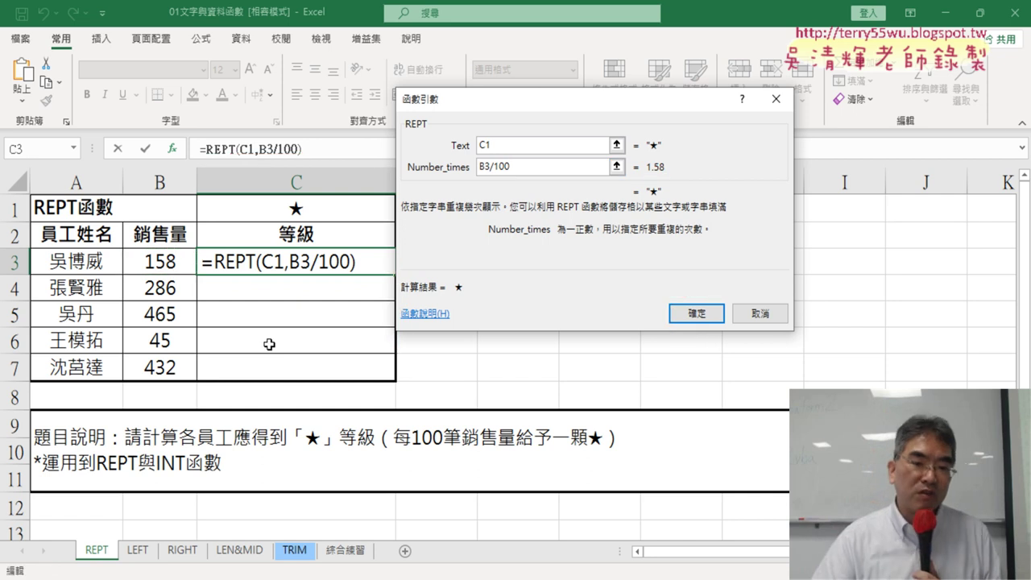
left_click(681, 314)
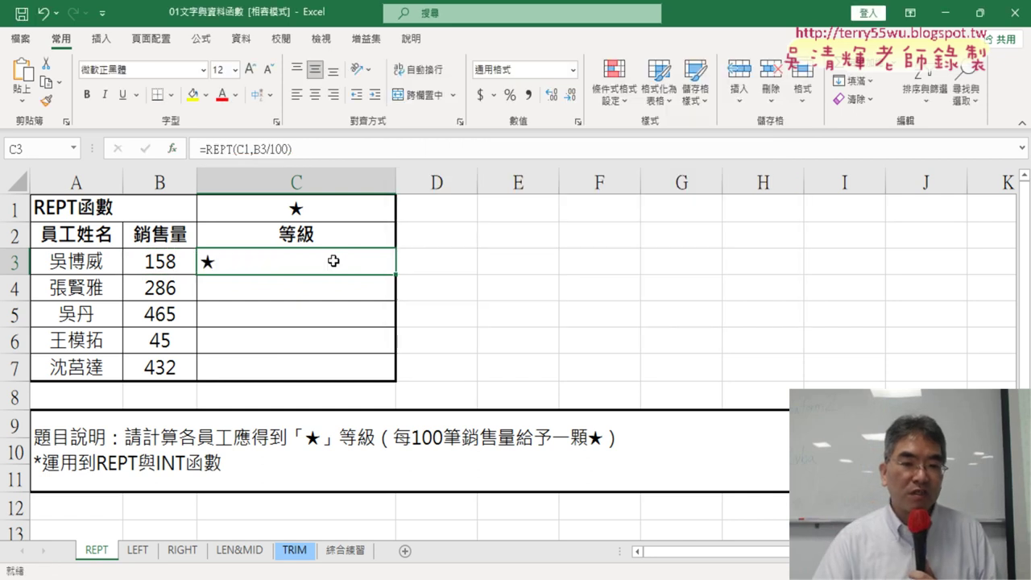
Fill the C3 star formula down to C7 and compare C3 with C4's shifted reference
left_click_drag(392, 277, 388, 376)
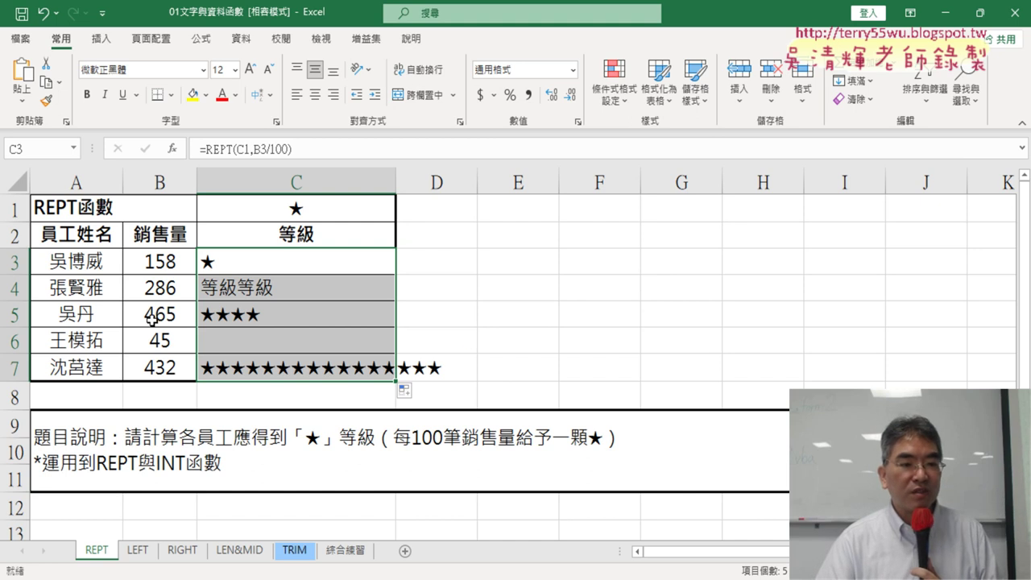
left_click(231, 265)
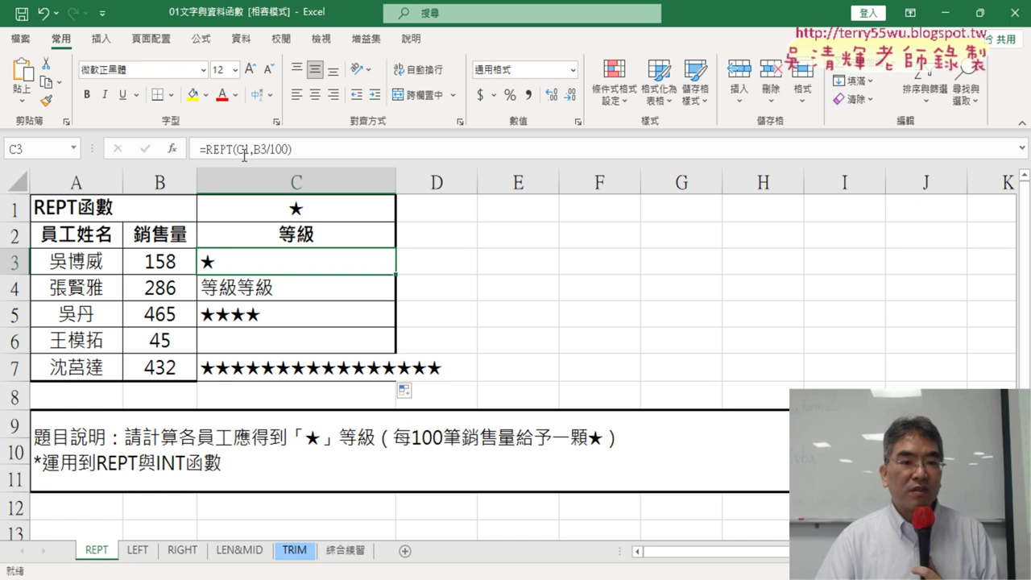
left_click(247, 287)
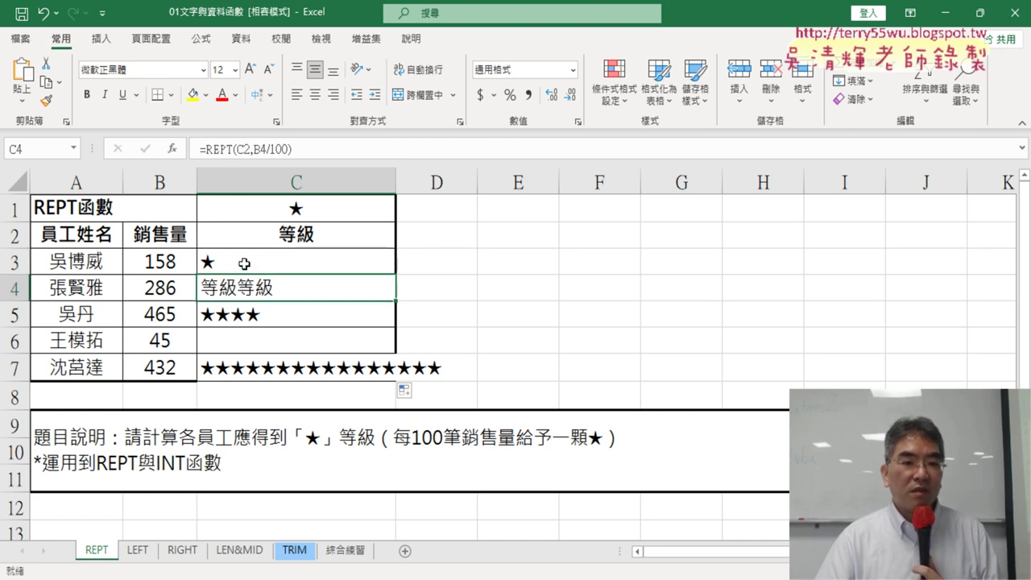
left_click(244, 263)
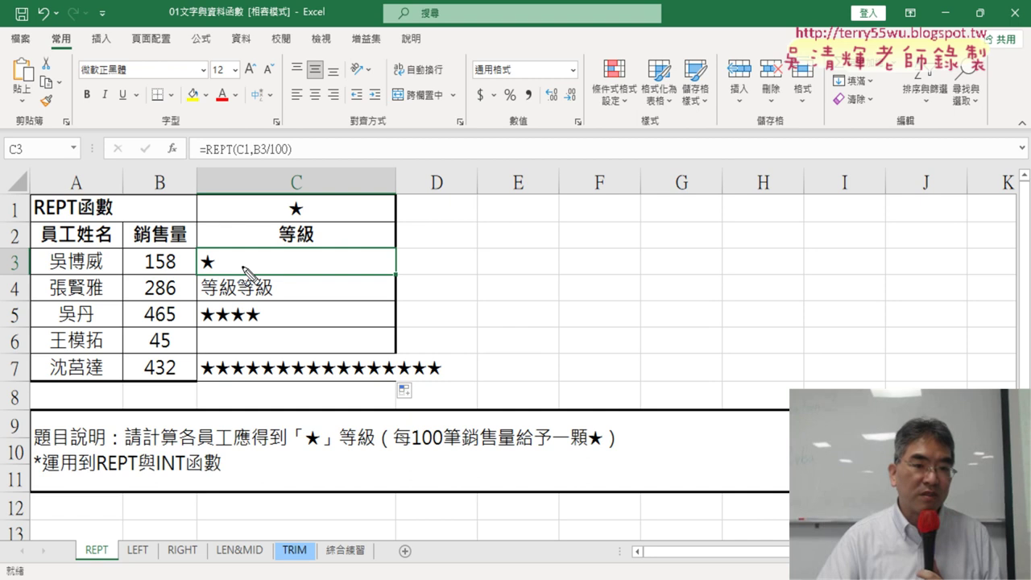
left_click_drag(306, 202, 304, 215)
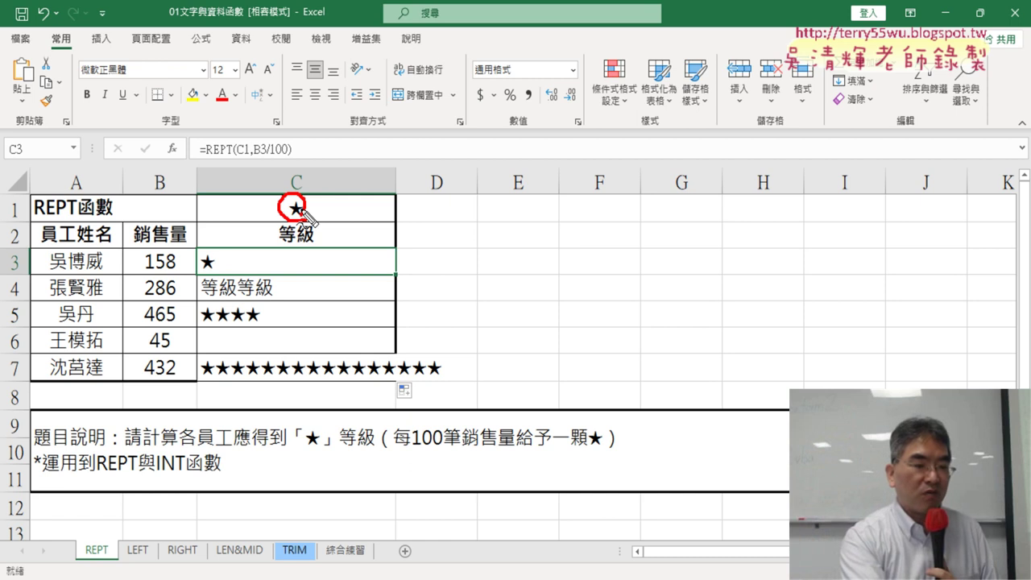
Change C3's reference to C$1, giving =REPT(C$1,B3/100), and refill the formula through C7
left_click(298, 239)
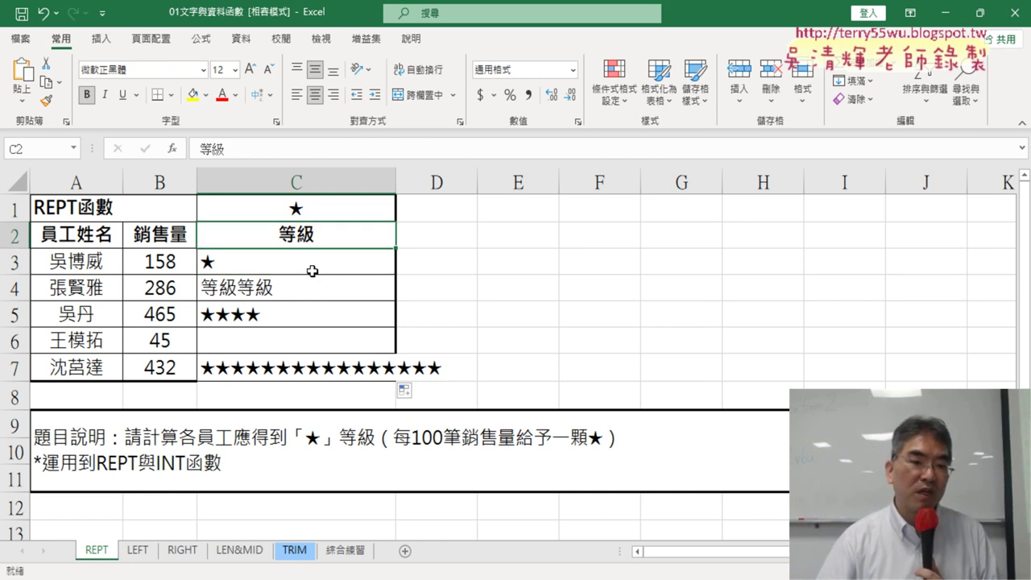
left_click(312, 271)
left_click(310, 284)
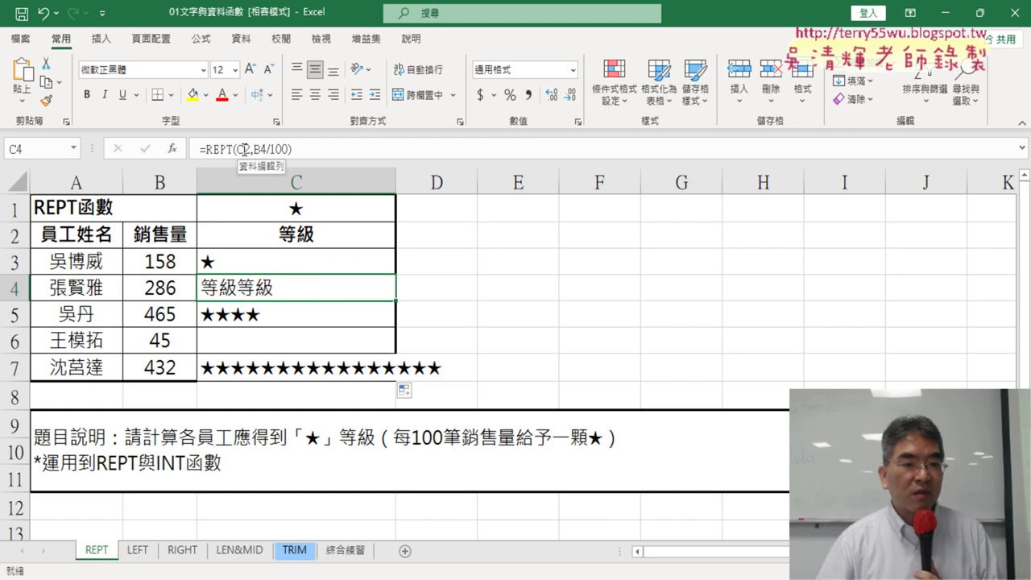
left_click(255, 260)
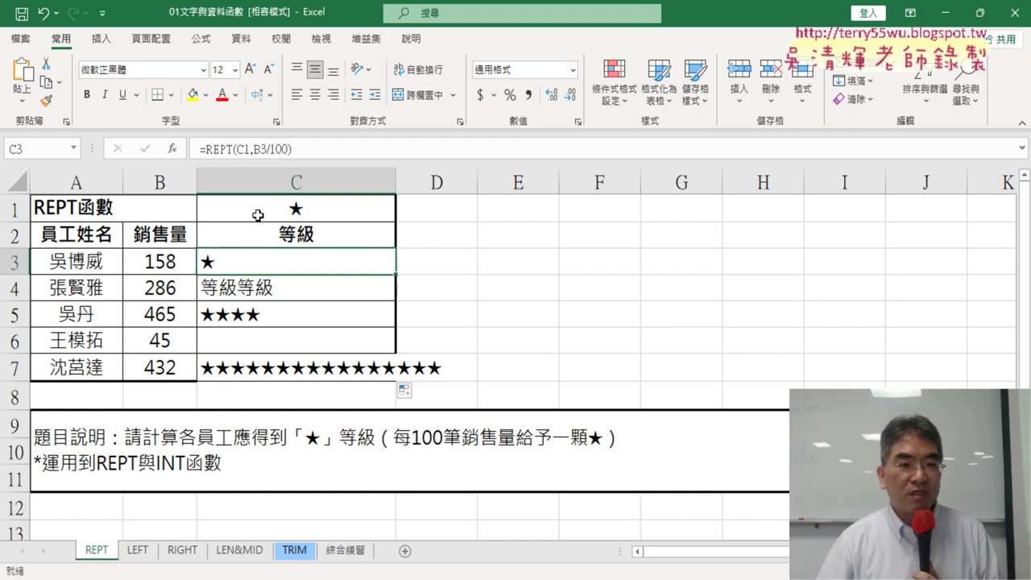
left_click(245, 148)
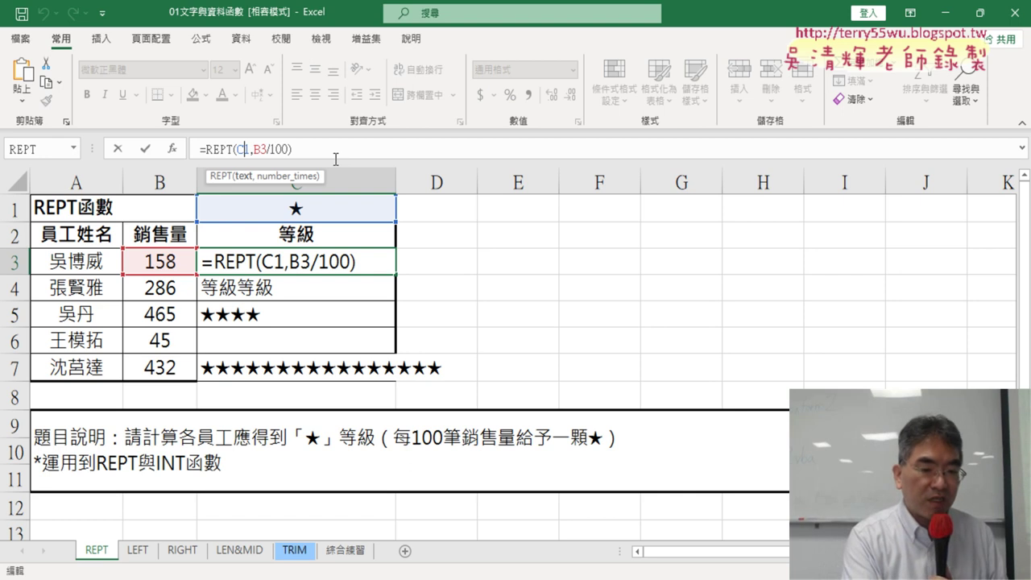
type("$")
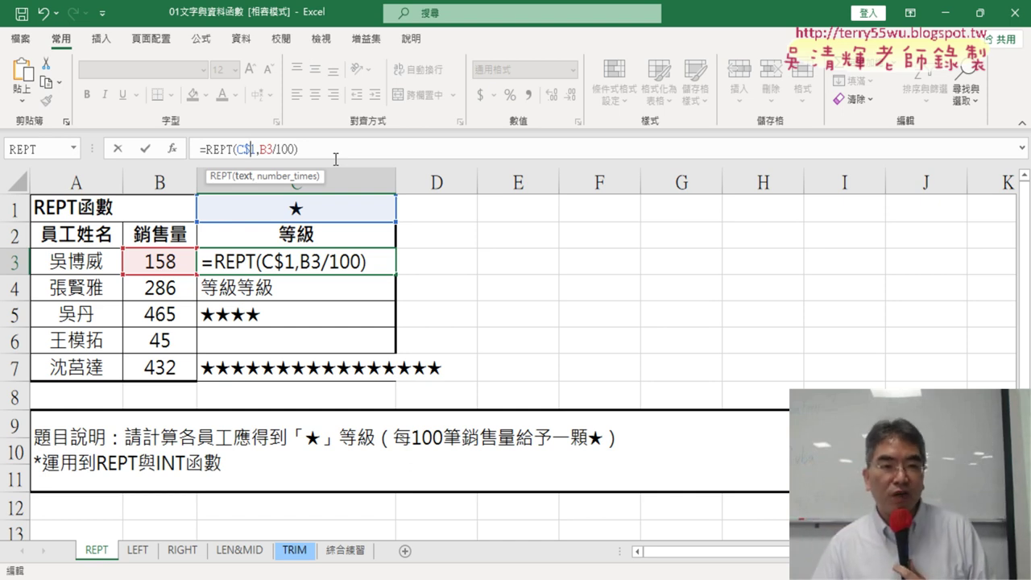
left_click(146, 149)
left_click_drag(393, 276, 395, 375)
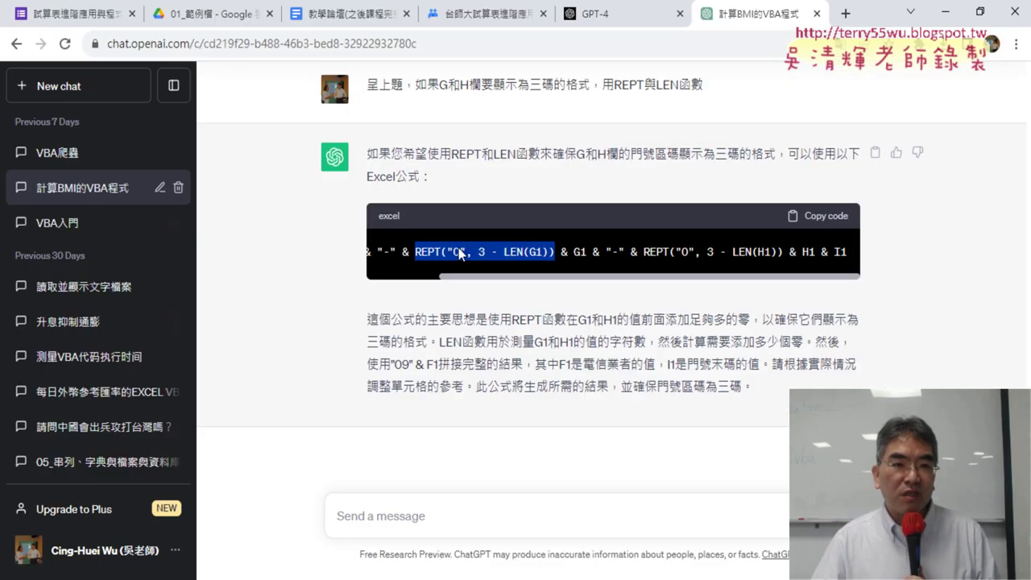
In Google Drive, open the 01_文字與資料函數程式碼 document from _雲端白板畫面 > 01_文字與資料函數
left_click(195, 20)
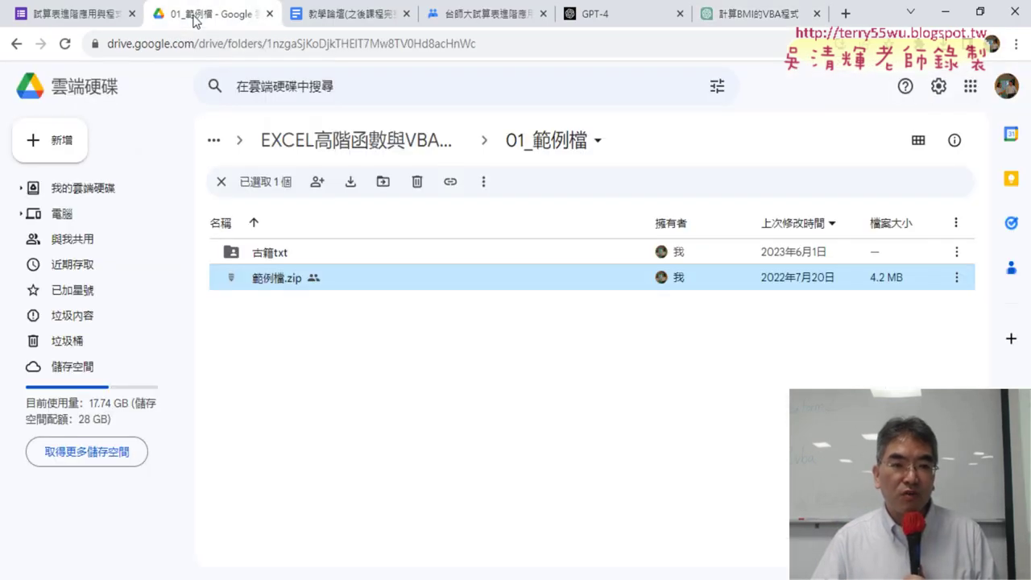
left_click(425, 144)
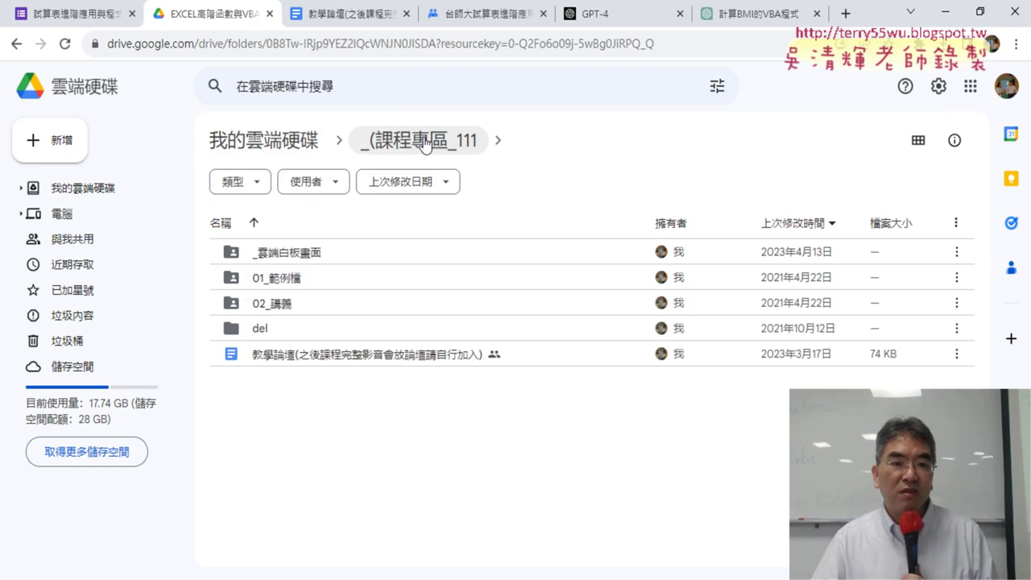
double_click(367, 253)
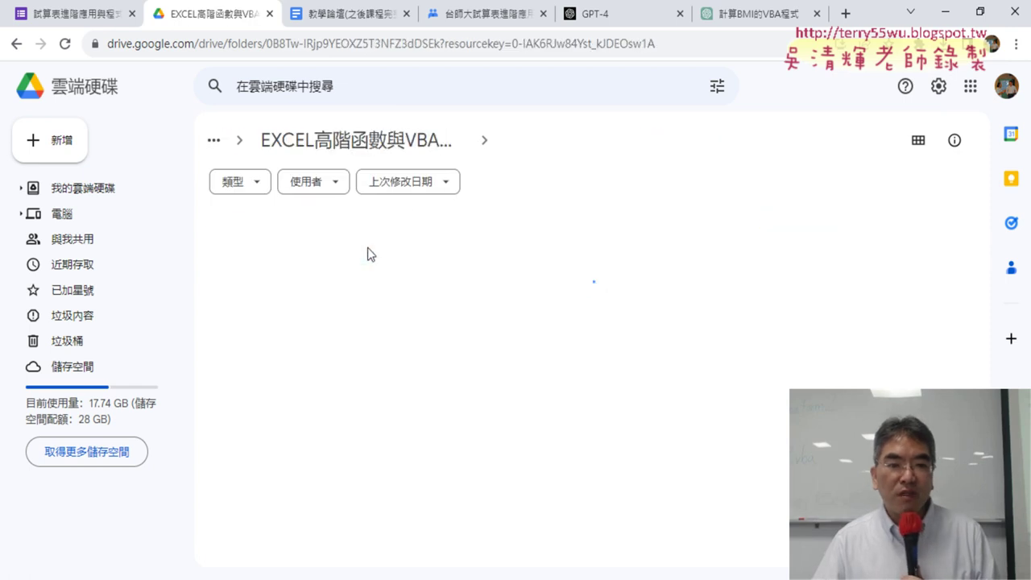
double_click(311, 254)
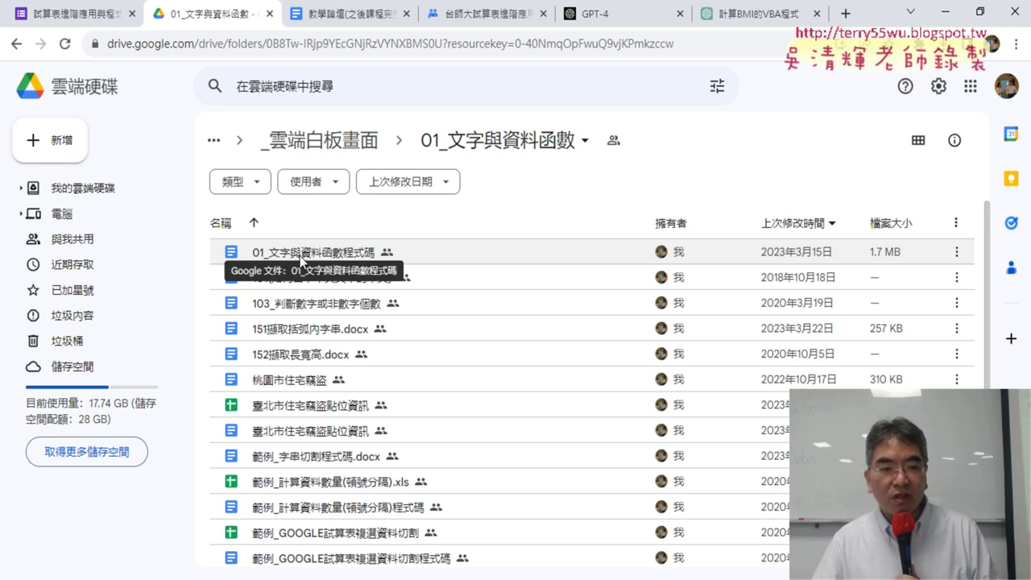
double_click(353, 255)
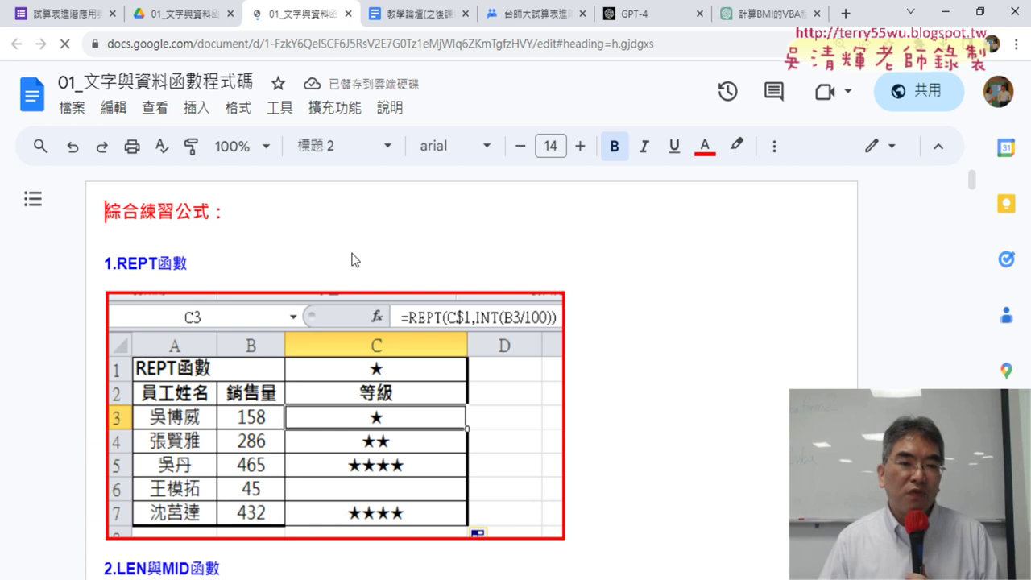
Reach the notes document's REPT section showing =REPT(C$1,INT(B3/100))
left_click(177, 18)
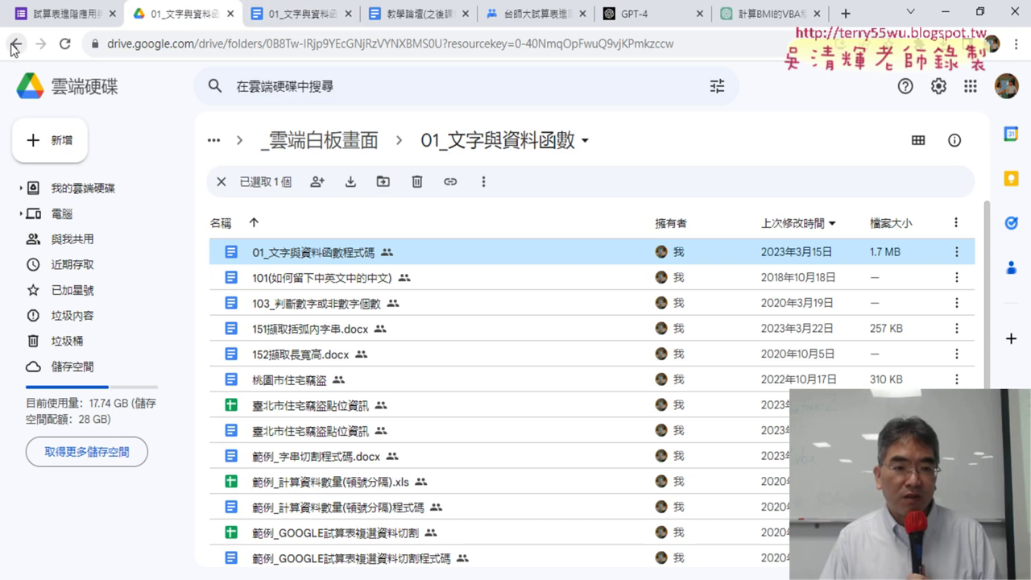
left_click(326, 145)
left_click(407, 145)
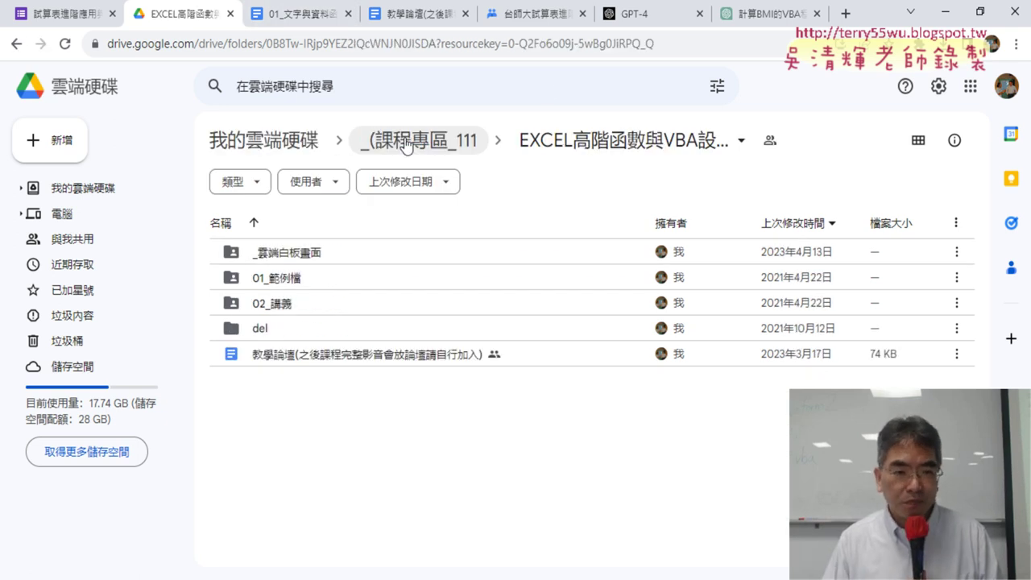
left_click(438, 248)
double_click(438, 248)
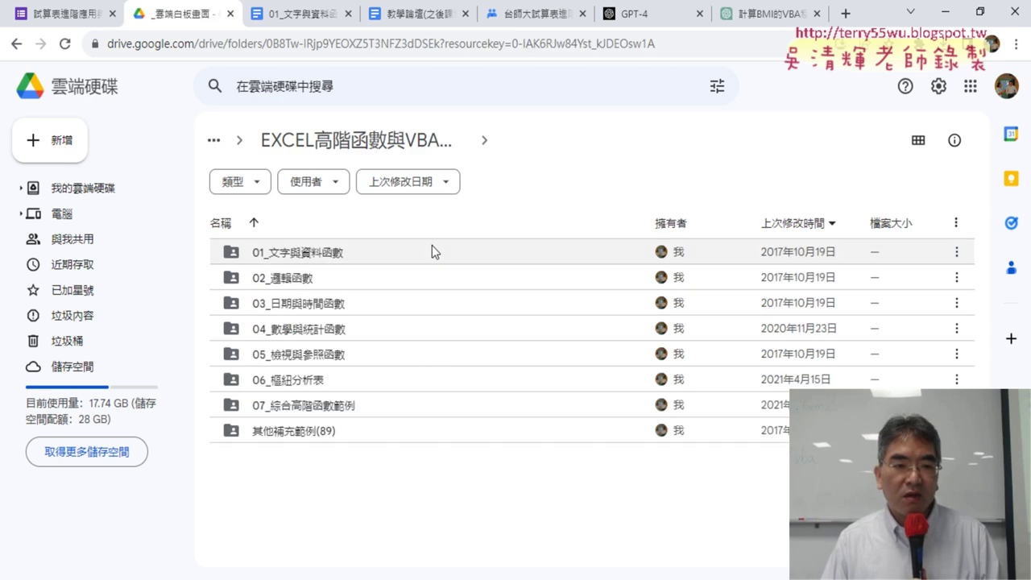
double_click(356, 252)
left_click(298, 14)
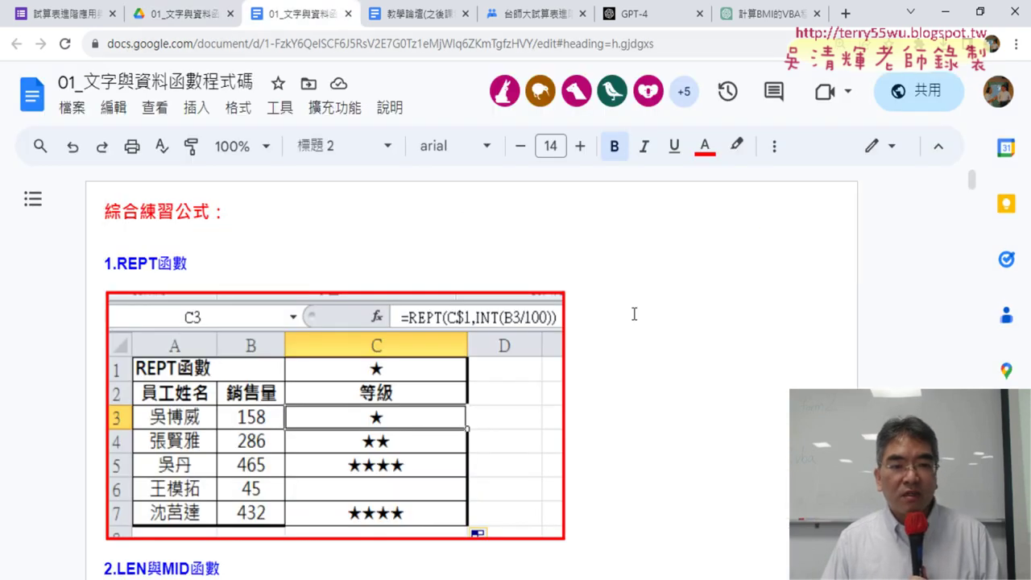
scroll(635, 312, "down", 2)
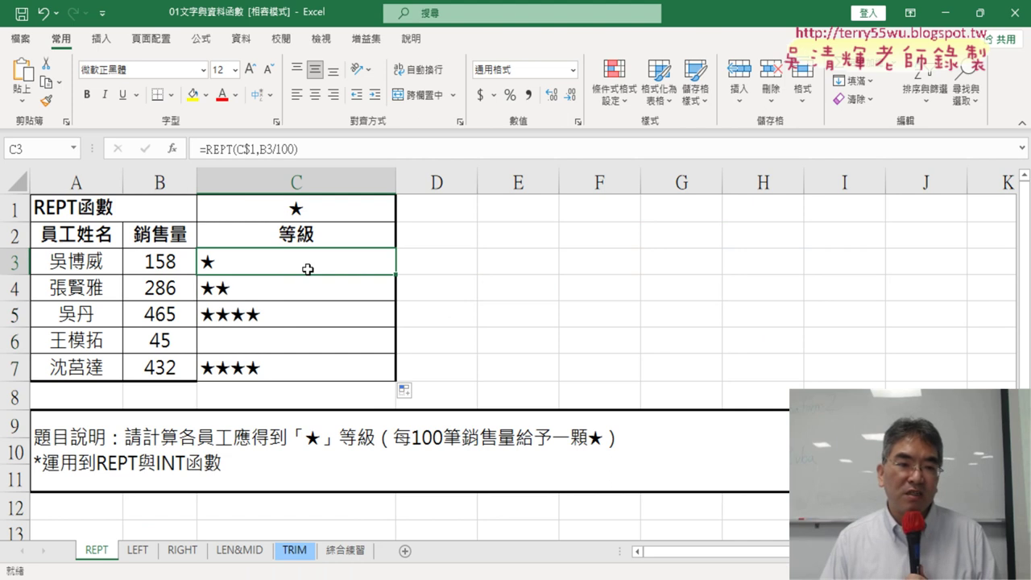
Wrap C3's repeat count in INT so it reads =REPT(C$1,INT(B3/100))
left_click(223, 150)
left_click(177, 150)
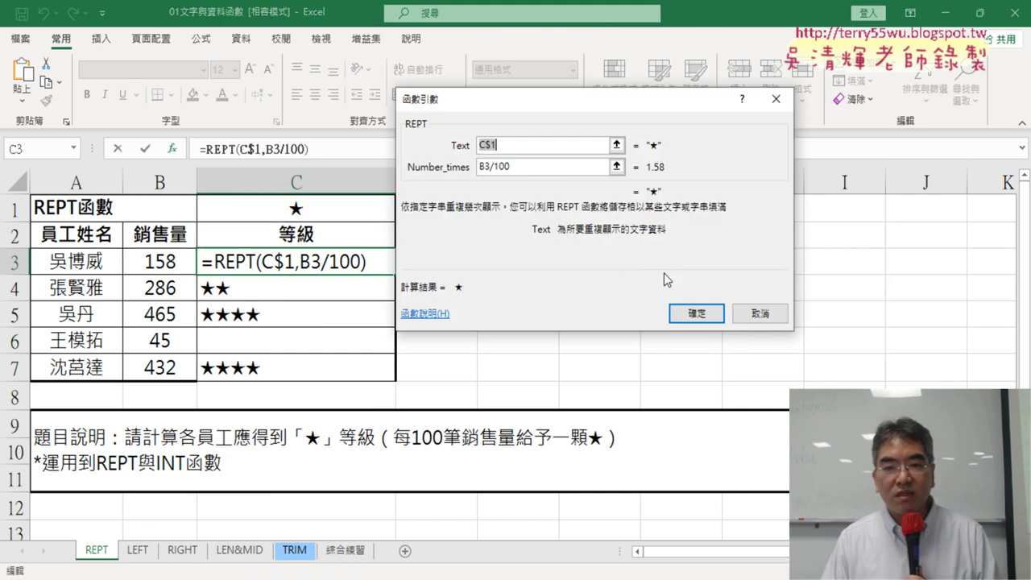
left_click_drag(520, 168, 475, 176)
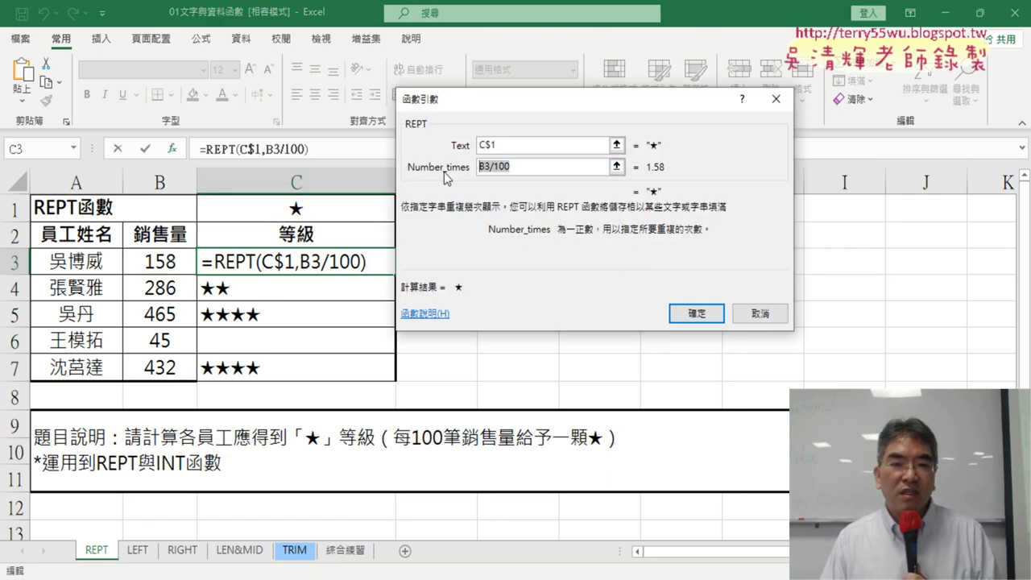
left_click(483, 168)
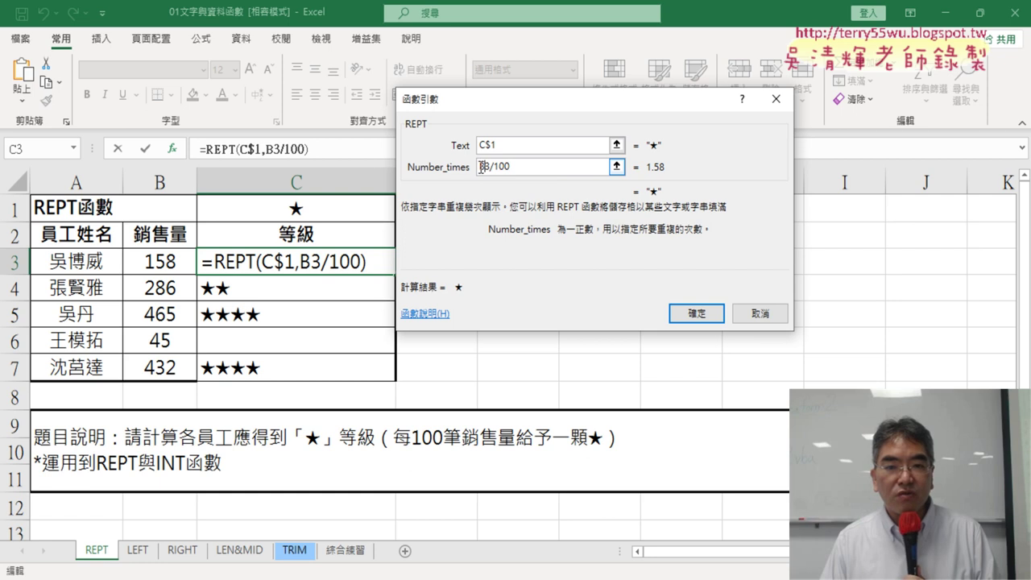
type("i")
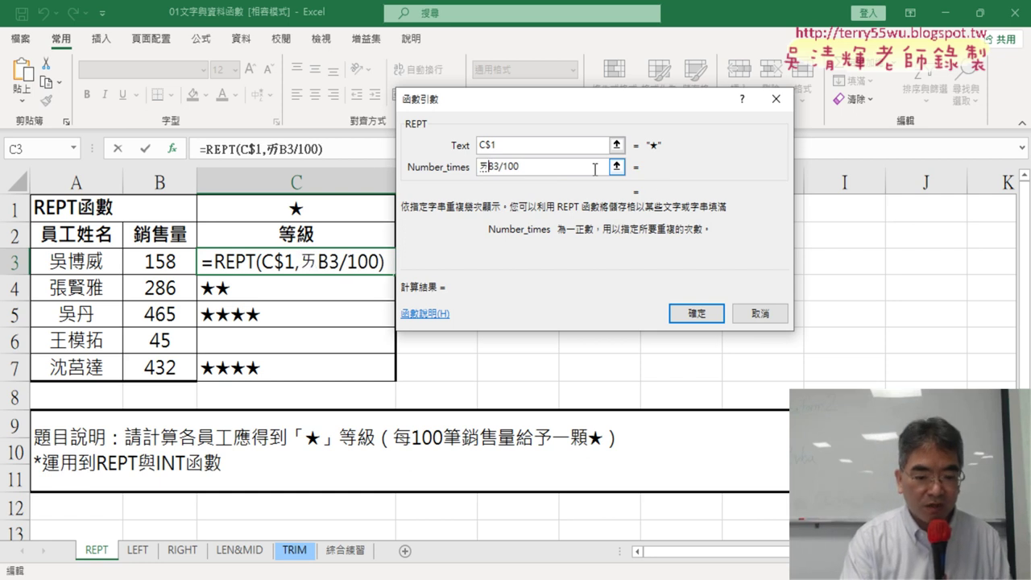
key("BackSpace")
key("shift")
type("int")
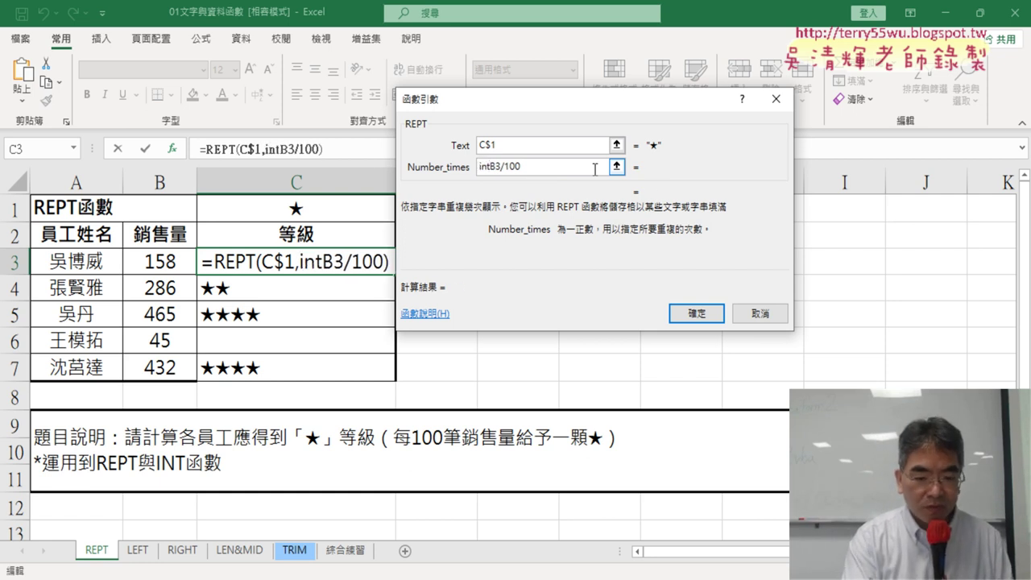
type("(")
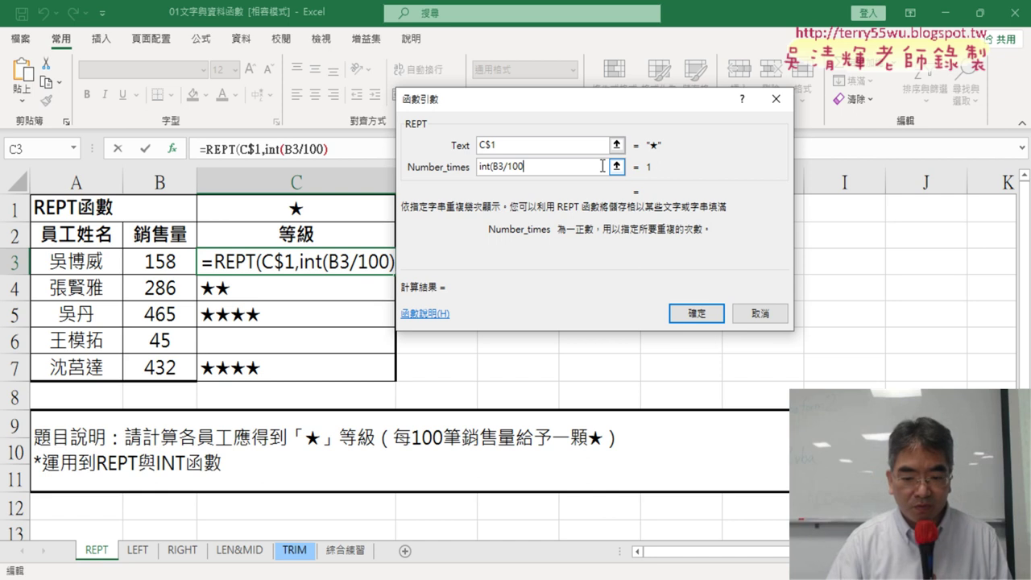
type(")")
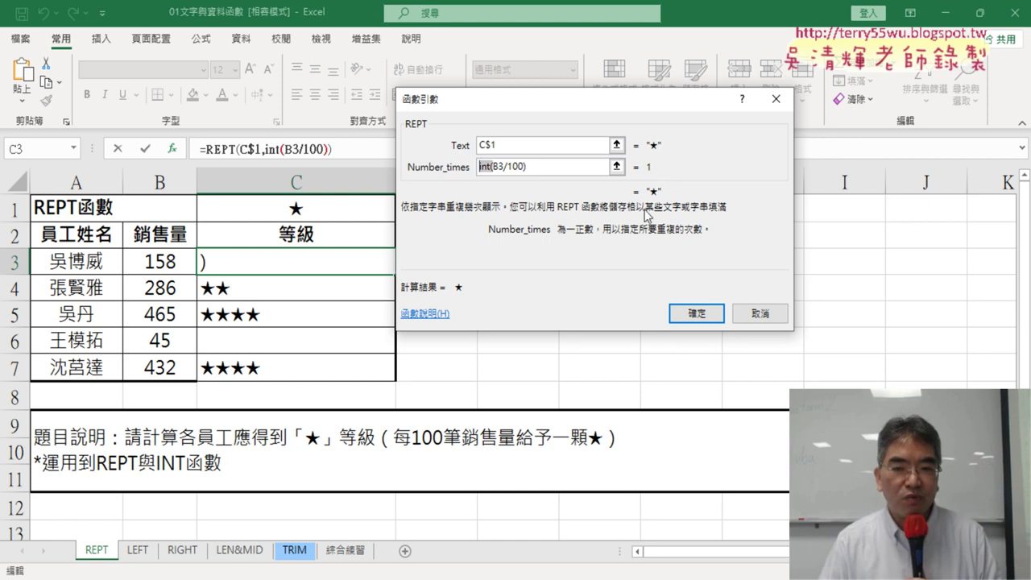
left_click(697, 313)
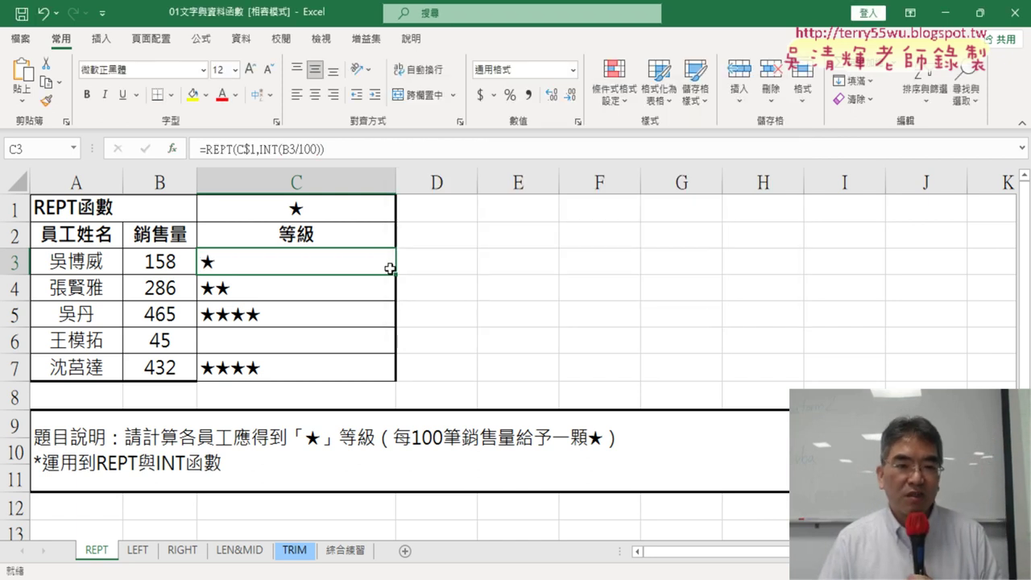
Review the C$1 text argument of C3's REPT formula and keep the formula unchanged
left_click(226, 155)
left_click(172, 149)
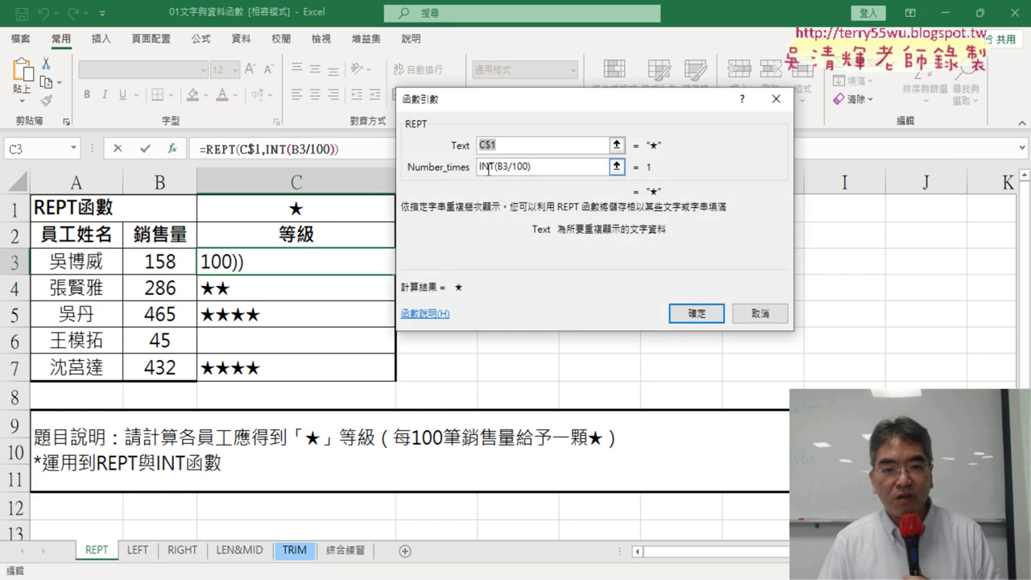
left_click_drag(480, 145, 513, 143)
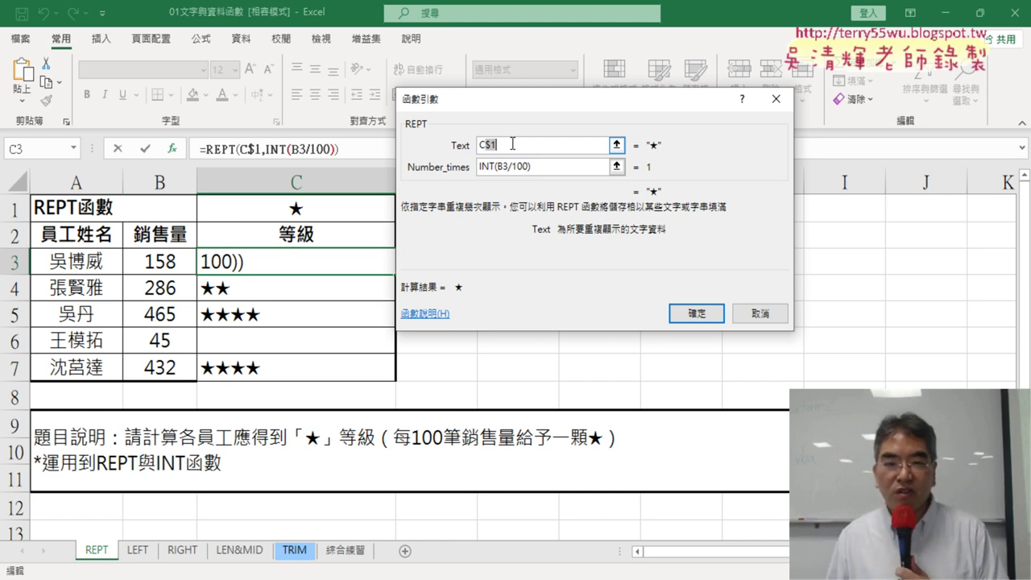
left_click(721, 314)
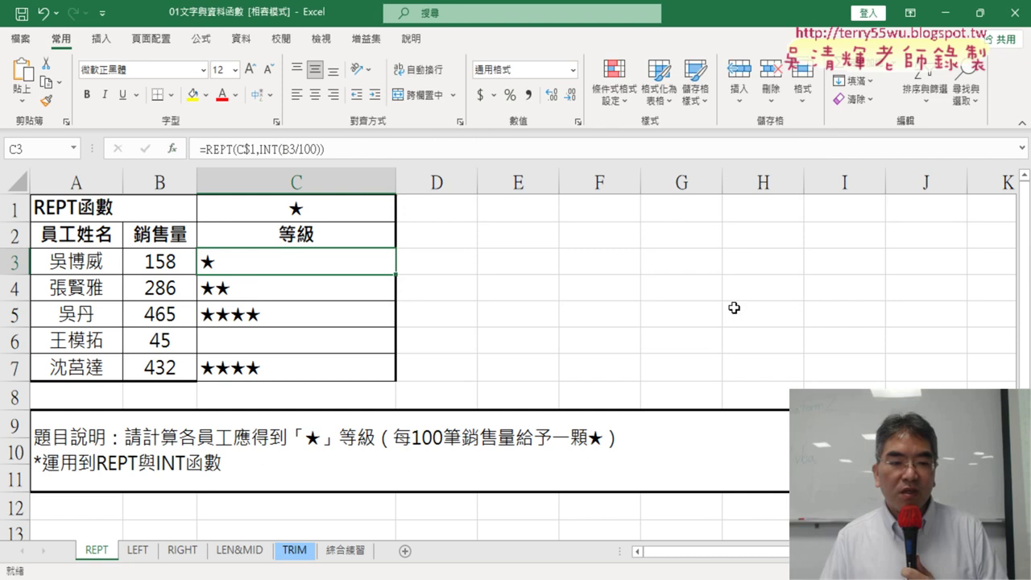
Go to the LEN&MID sheet, highlight the ID numbers in B2:B6, and select C3
left_click(239, 551)
scroll(391, 270, "up", 3)
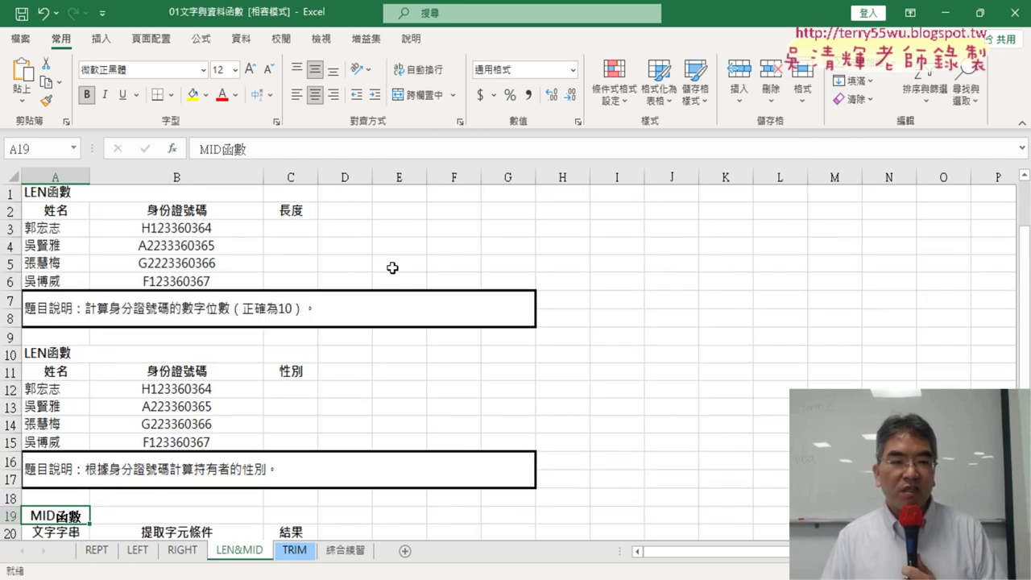
left_click_drag(182, 209, 182, 282)
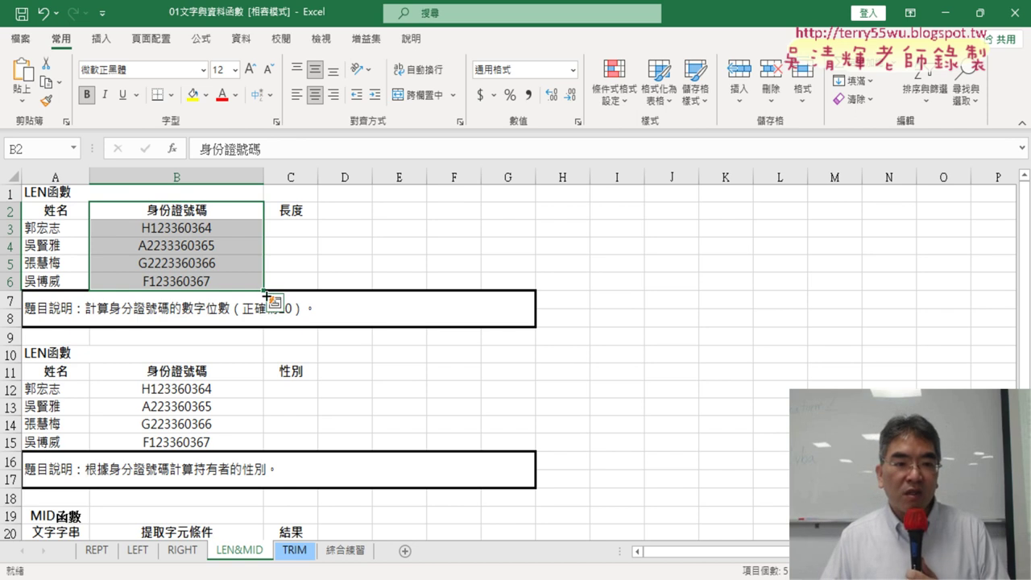
left_click(301, 228)
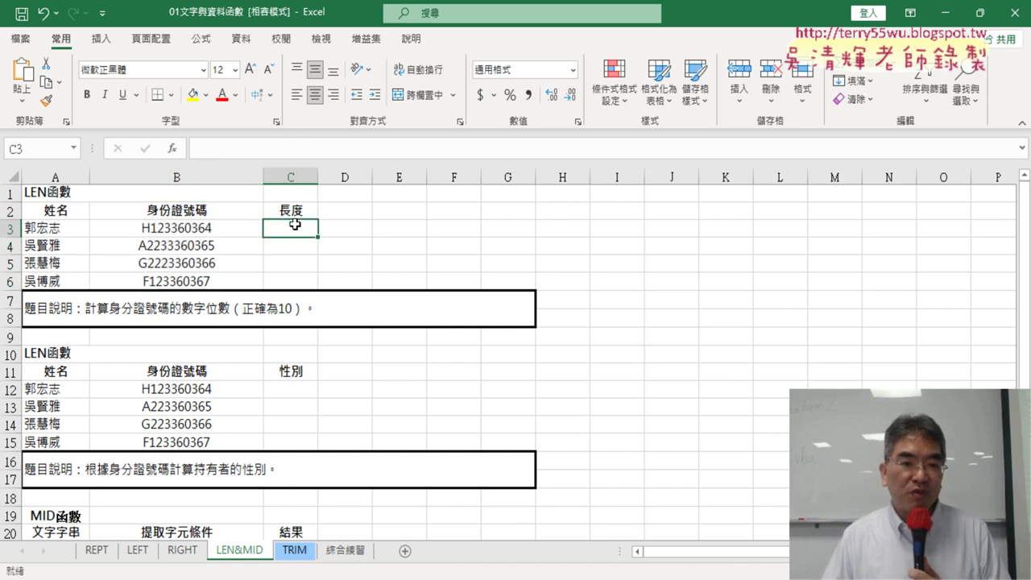
Insert the LEN function from the 文字 category into cell C3
left_click(172, 149)
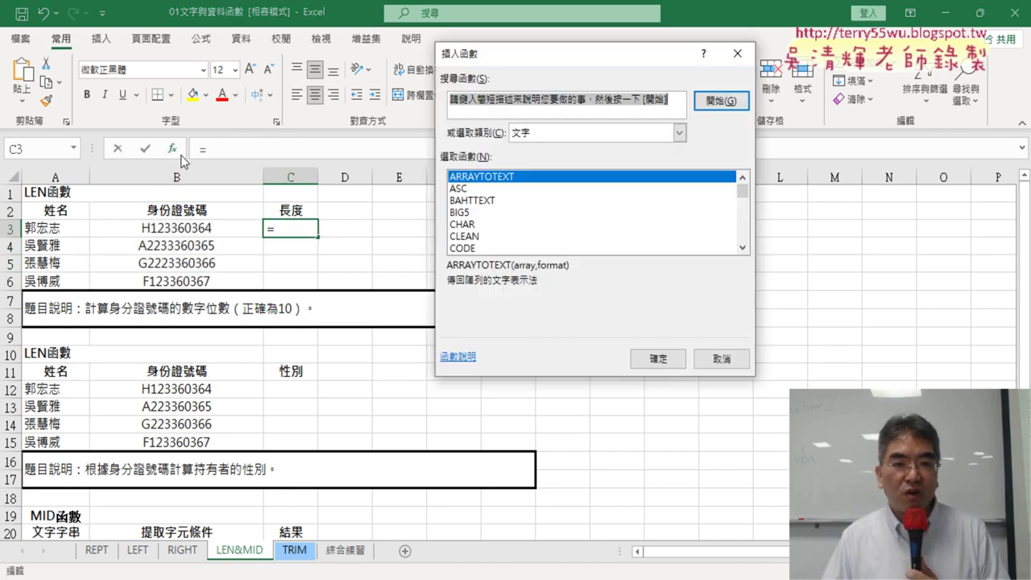
left_click(736, 249)
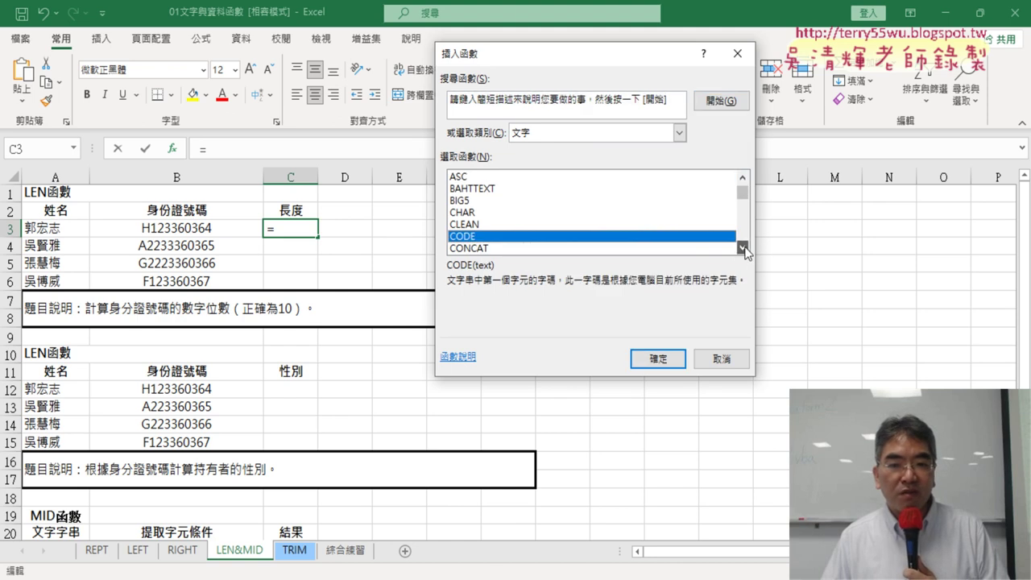
scroll(741, 251, "down", 1)
scroll(743, 251, "down", 1)
scroll(745, 252, "down", 1)
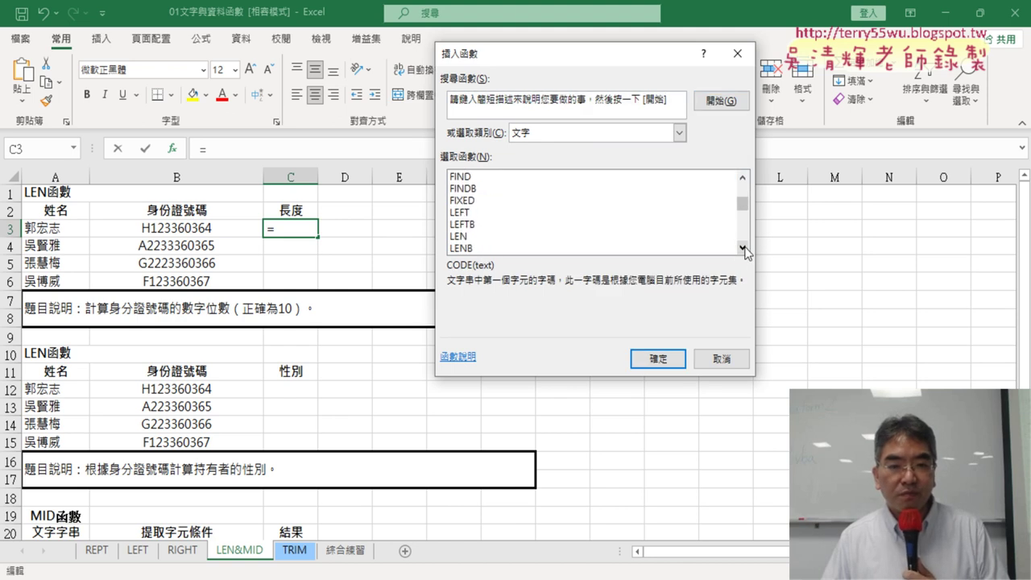
left_click(598, 236)
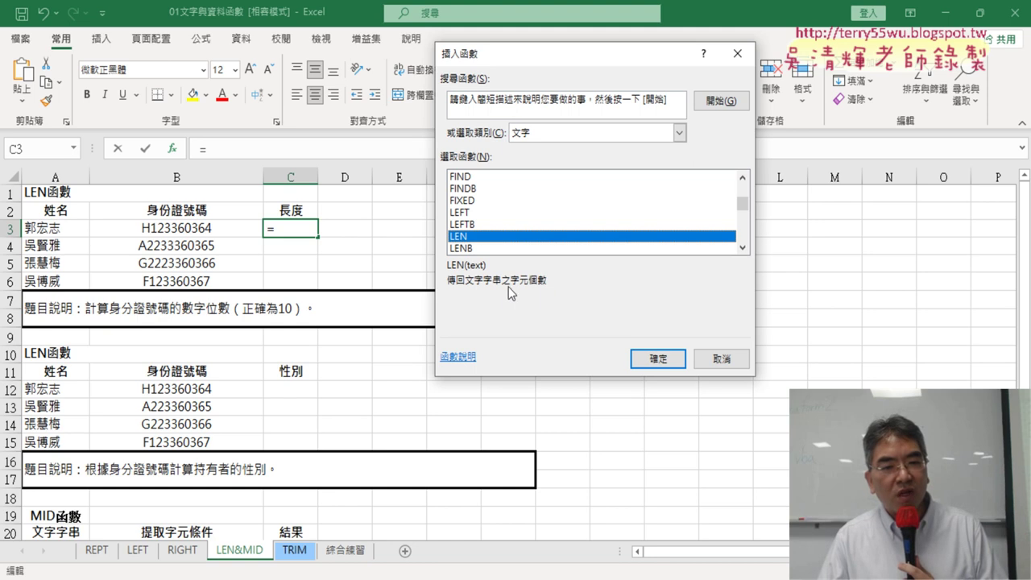
left_click(658, 358)
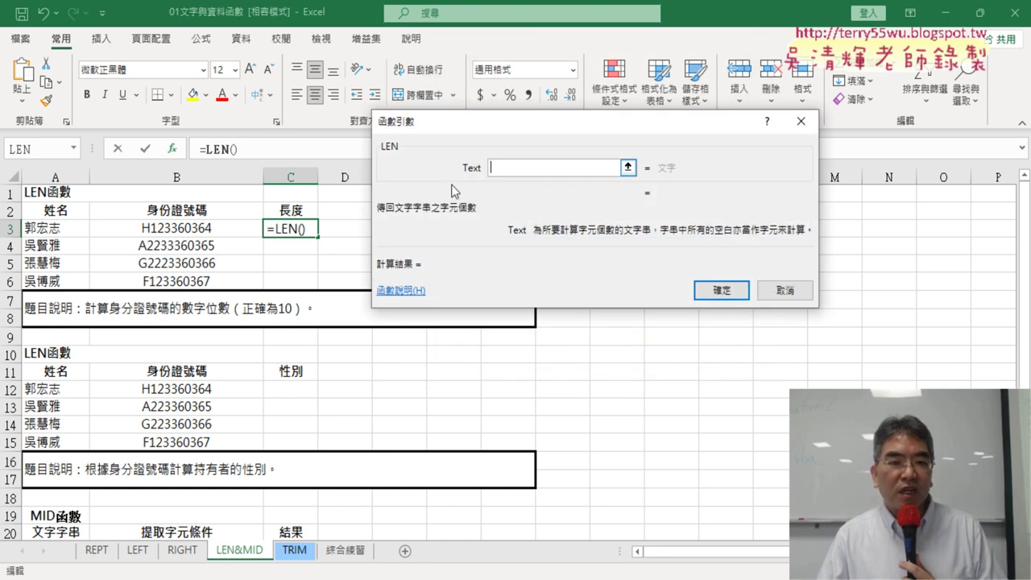
Set LEN's Text argument to B3, with on-screen annotations, so C3 shows length 10
left_click(197, 231)
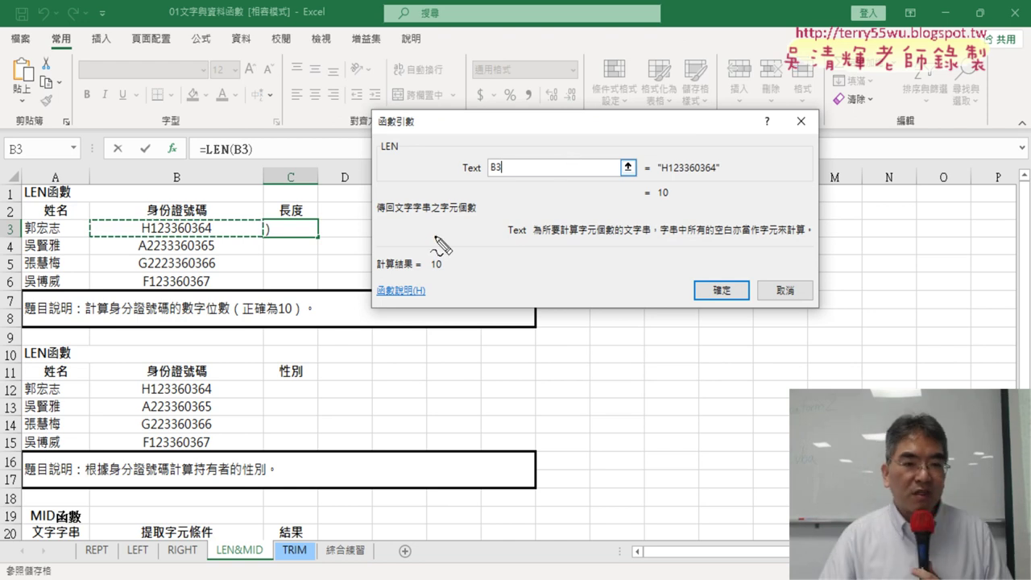
mouse_move(226, 239)
left_mouse_down()
mouse_move(516, 125)
mouse_move(529, 153)
mouse_move(561, 143)
left_mouse_up()
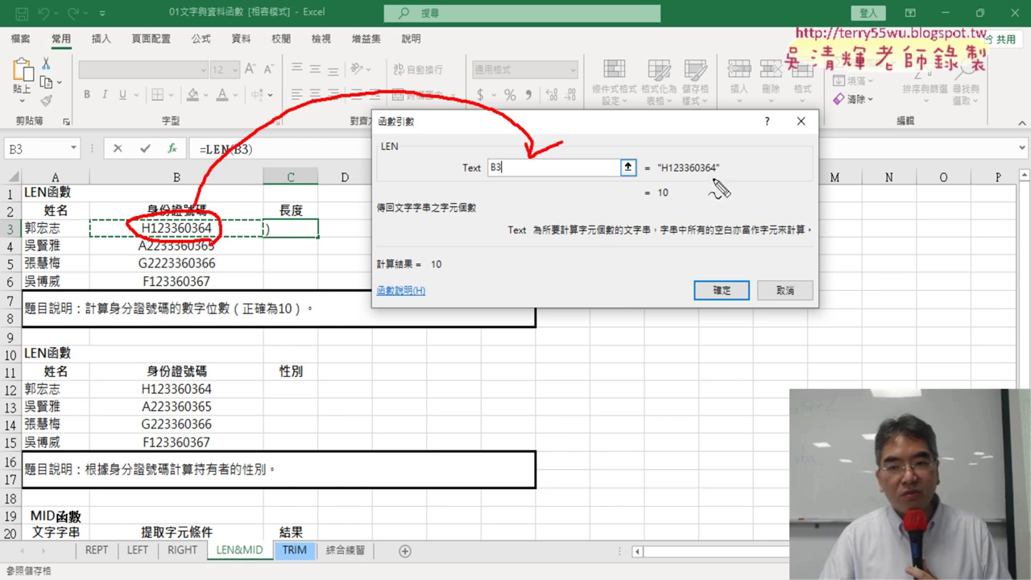
mouse_move(716, 181)
left_mouse_down()
mouse_move(659, 183)
mouse_move(666, 173)
left_mouse_up()
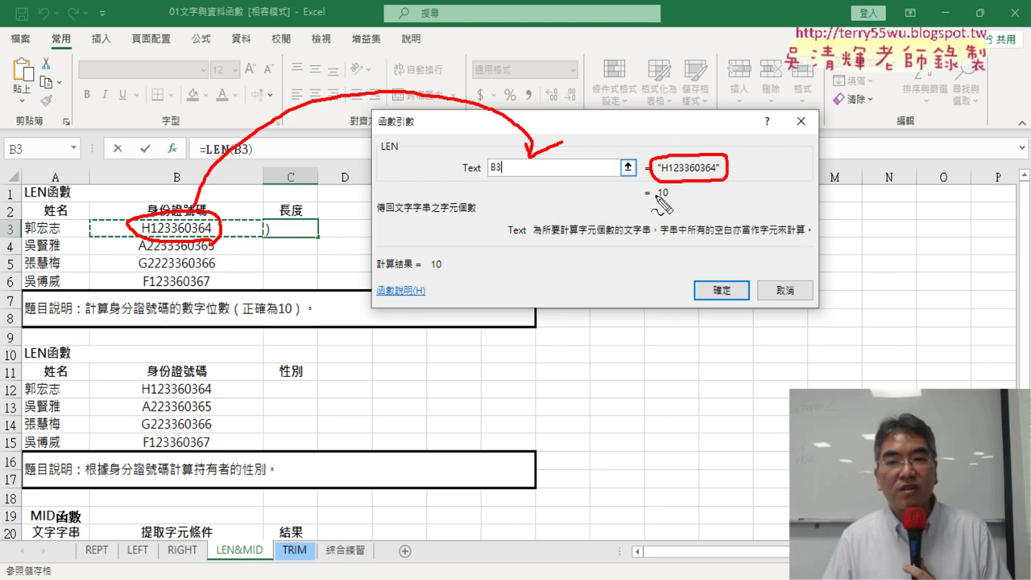
left_click_drag(675, 179, 669, 212)
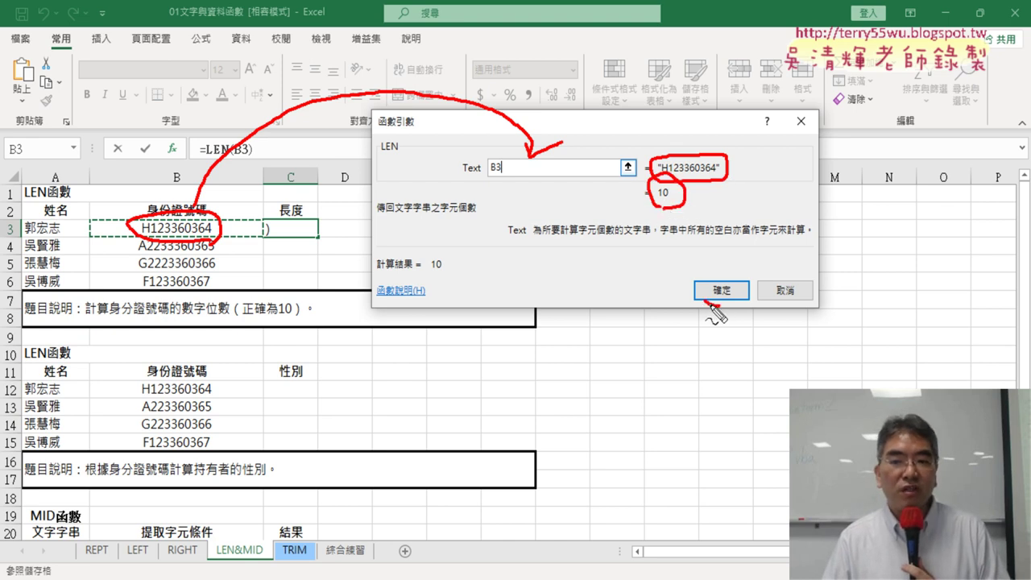
left_click_drag(725, 278, 719, 315)
left_click_drag(665, 206, 662, 243)
left_click_drag(323, 203, 338, 231)
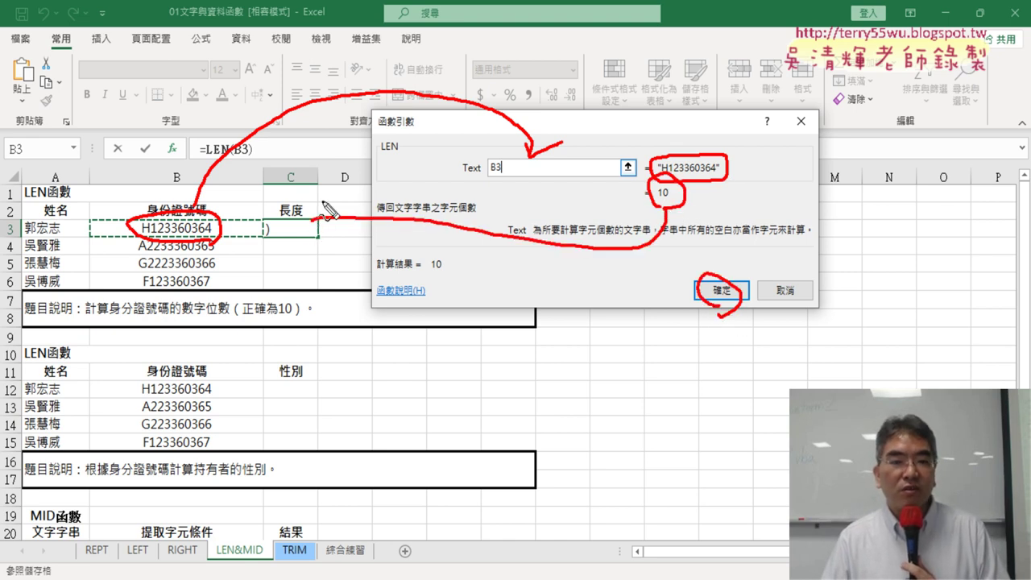
key("Escape")
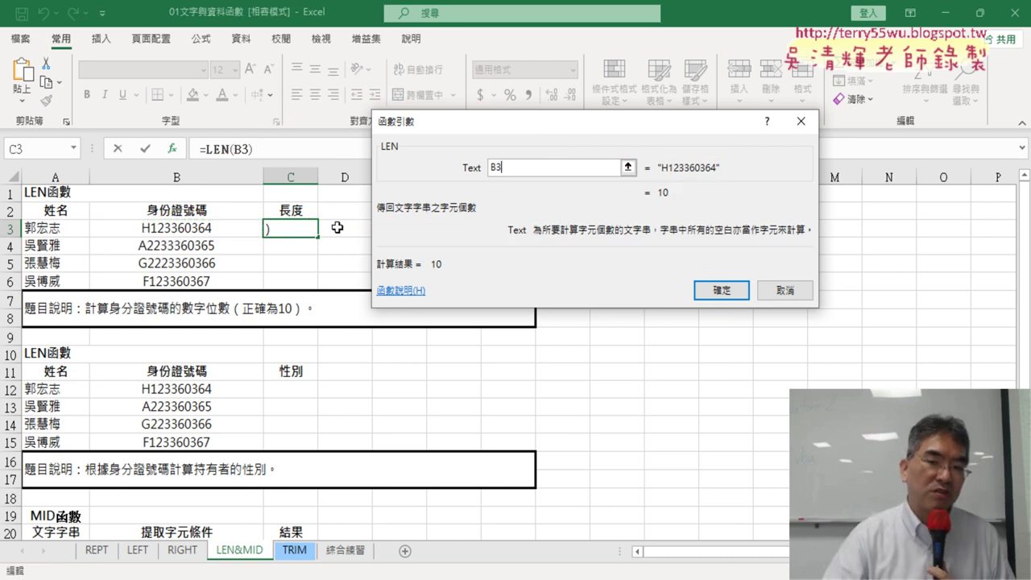
left_click(723, 292)
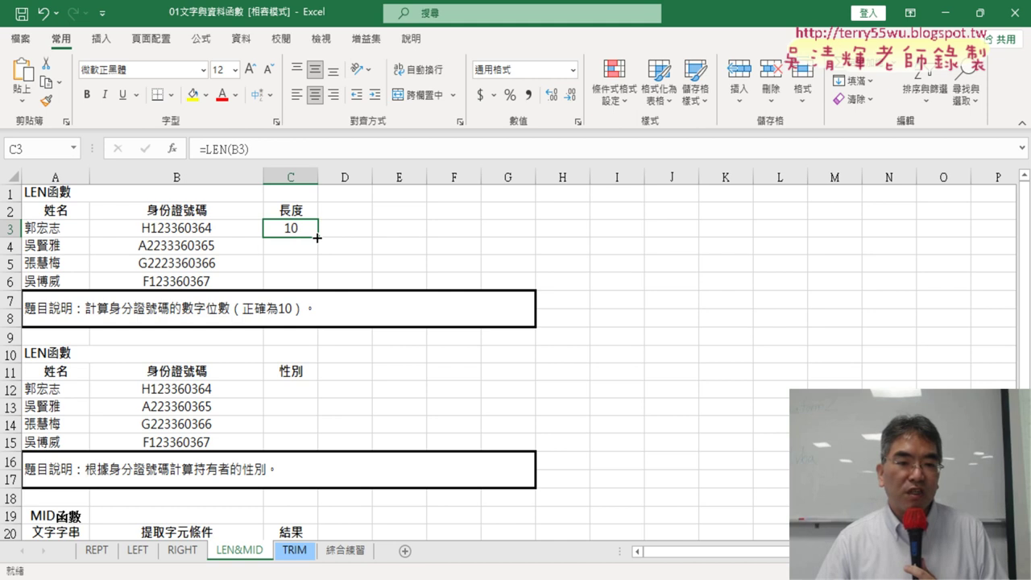
Fill the LEN formula down to C6 (10, 11, 11, 10) and check the C3 and C4 formulas
left_click_drag(318, 237, 324, 285)
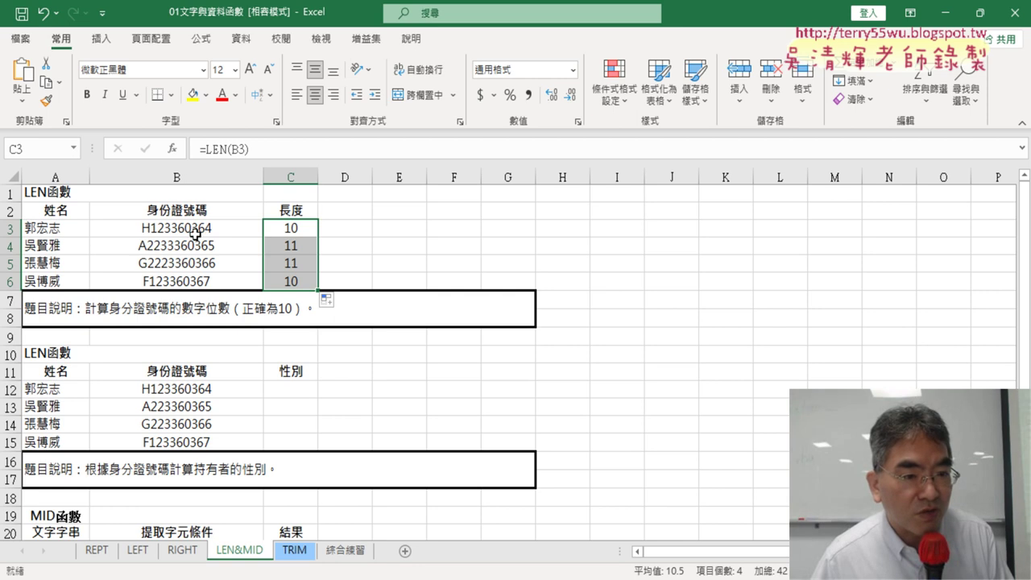
left_click(280, 229)
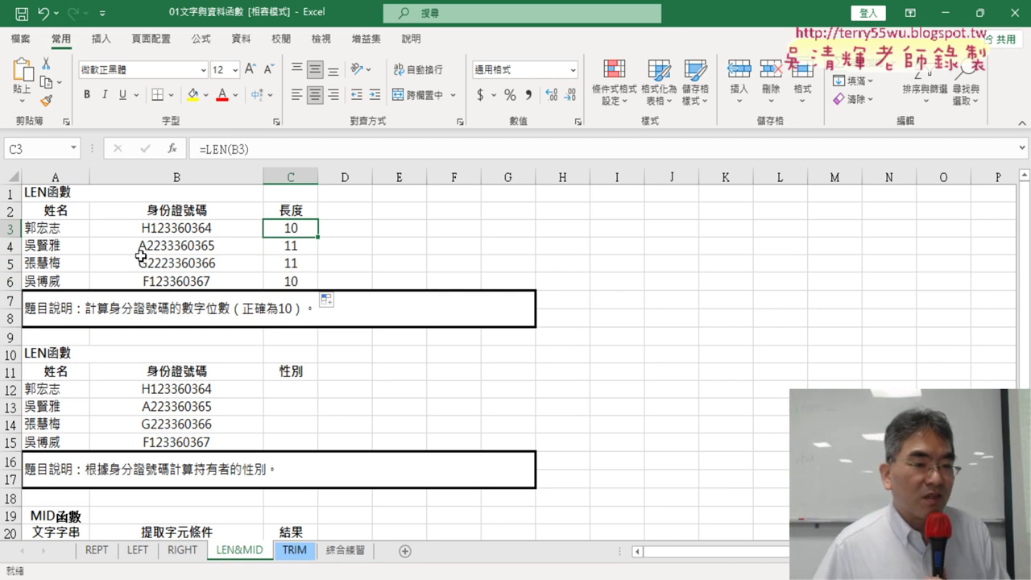
left_click(287, 246)
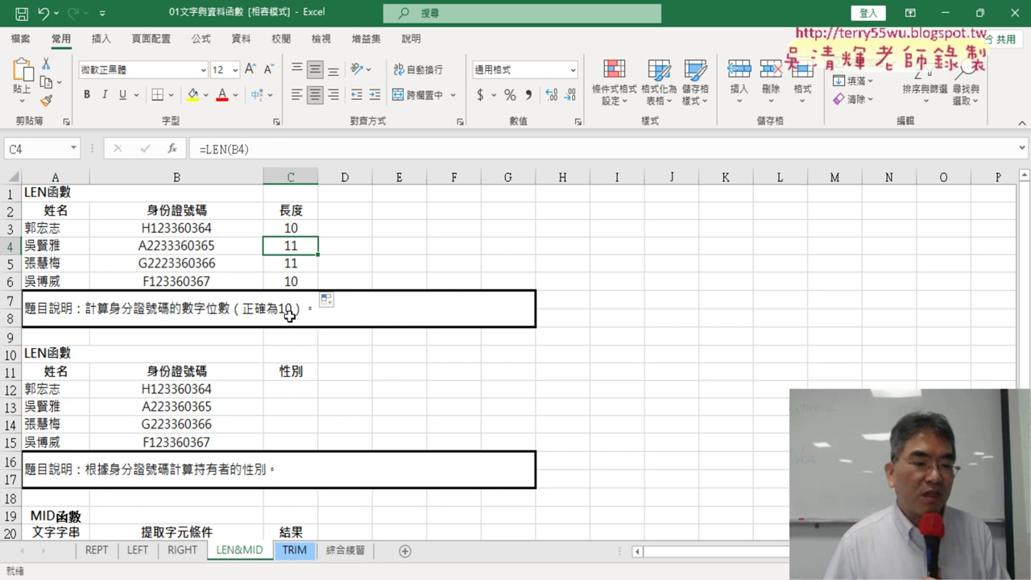
left_click(306, 391)
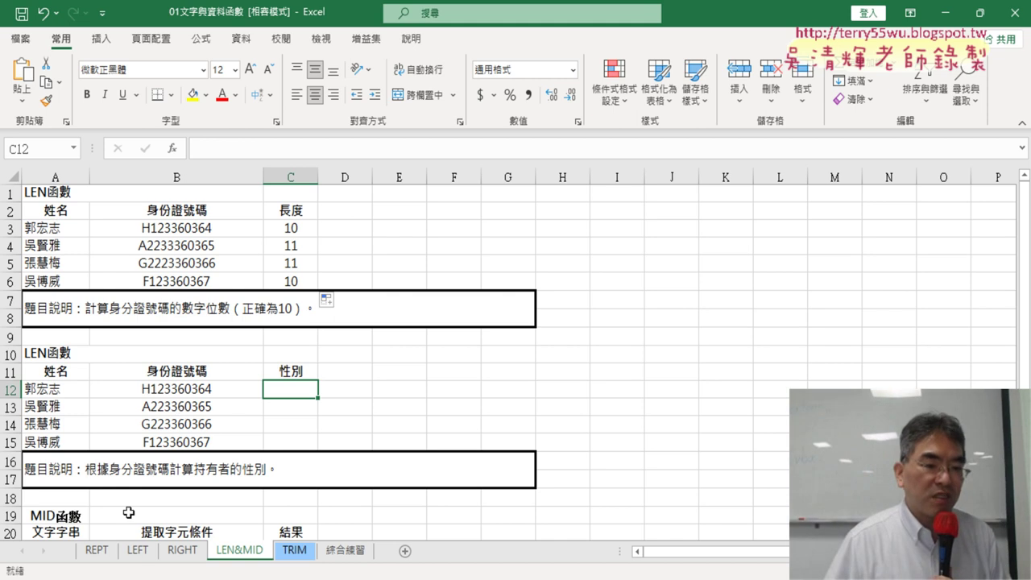
Switch to the LEFT sheet
left_click(137, 551)
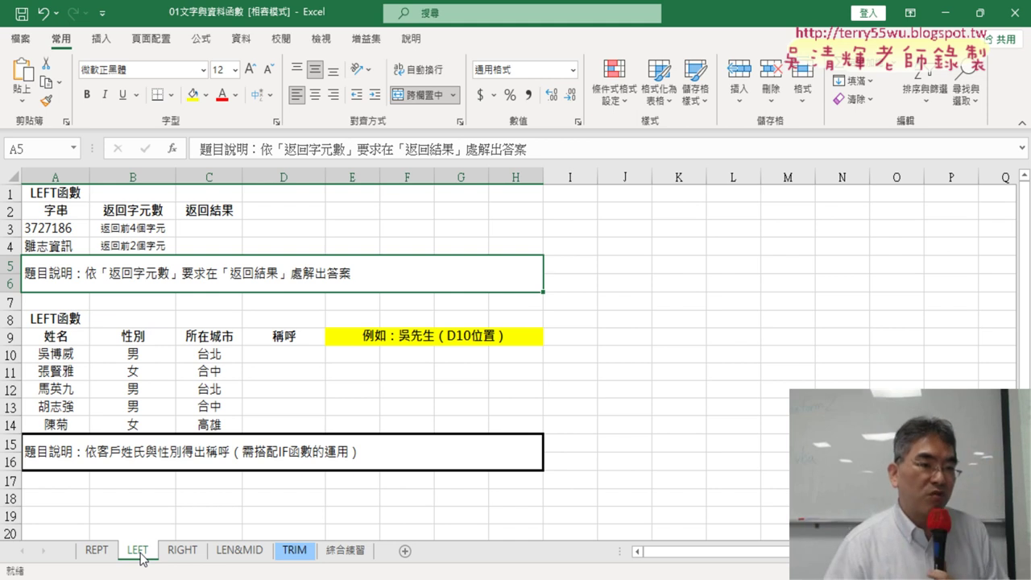
Enter =LEFT(A3,4) in C3 to return 3727, then widen column C
left_click(198, 234)
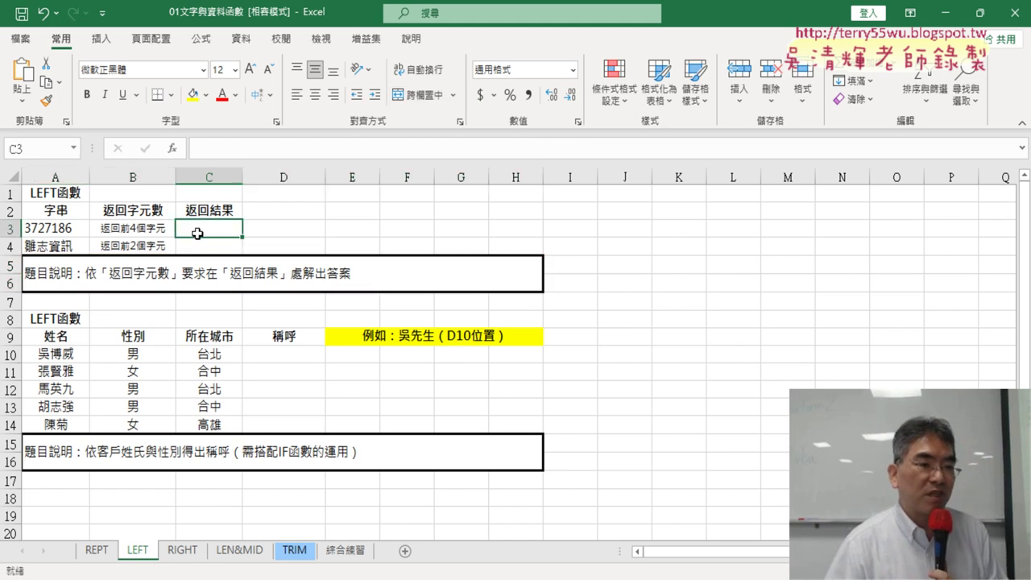
left_click(171, 149)
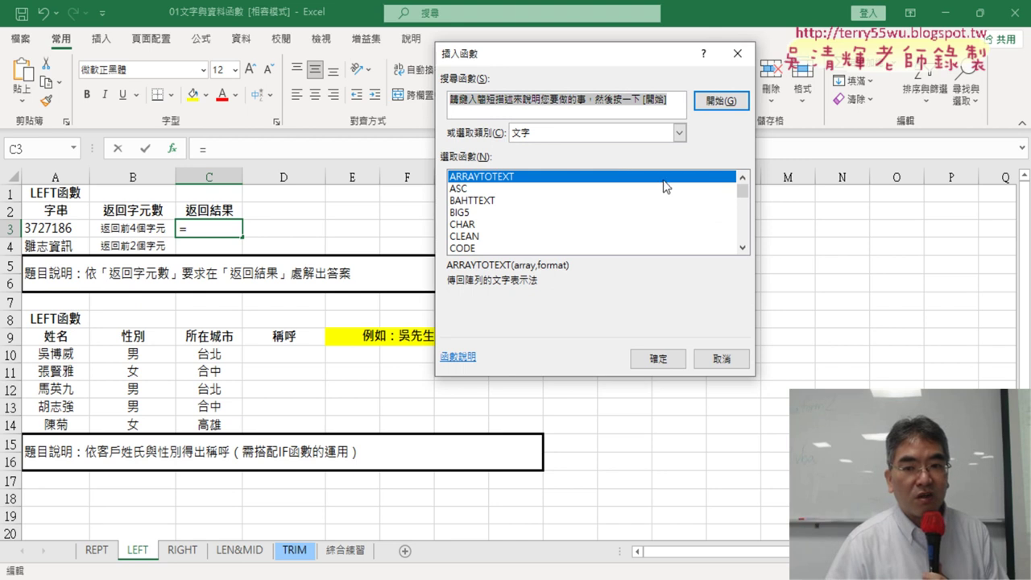
left_click(742, 248)
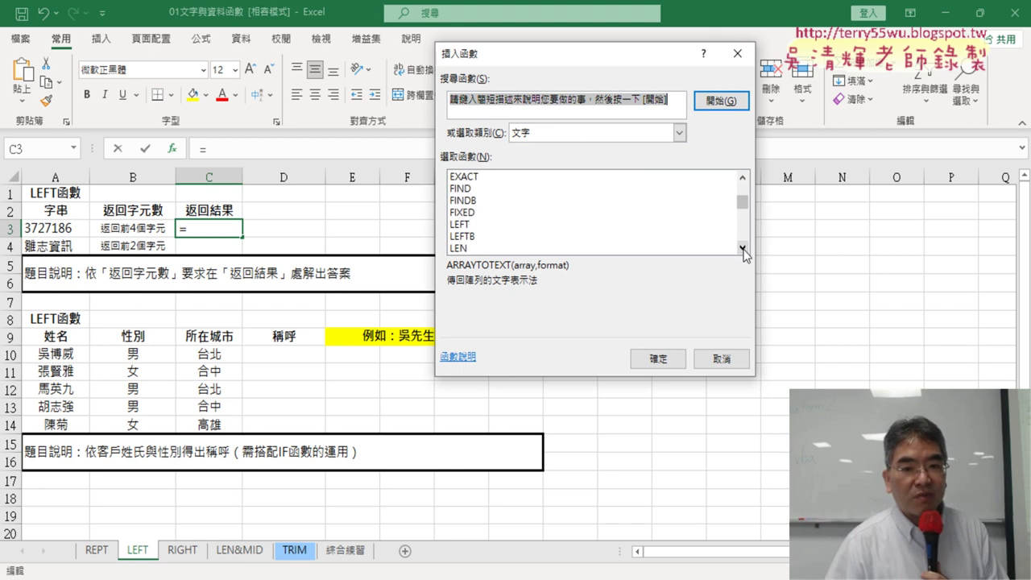
double_click(461, 225)
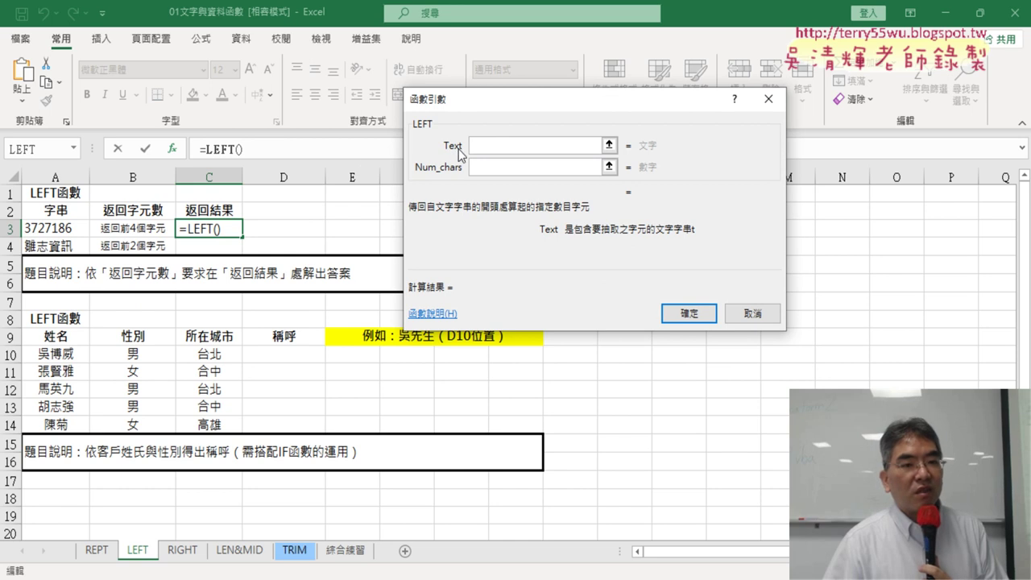
left_click(50, 229)
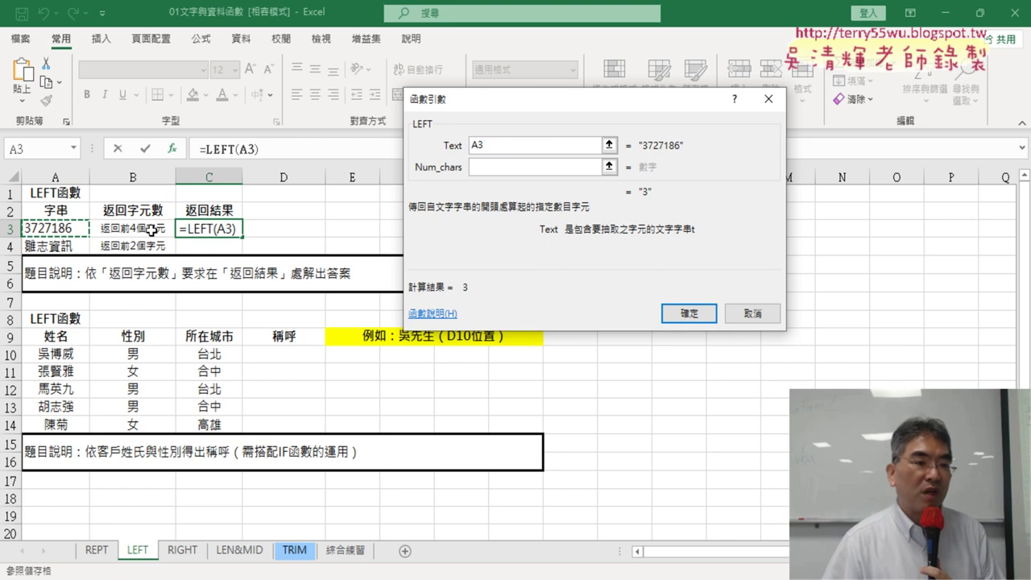
left_click(493, 167)
type("4")
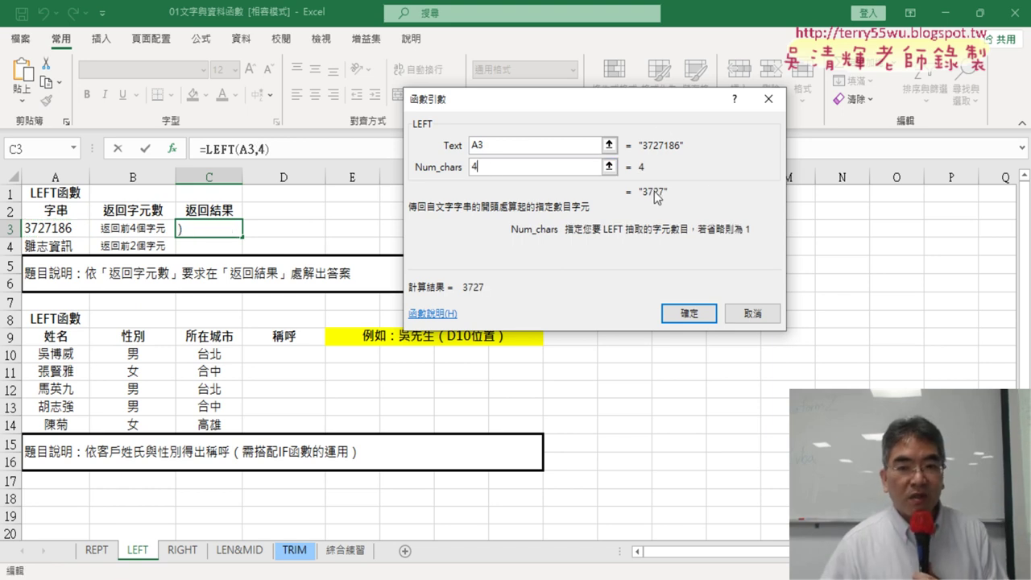
left_click_drag(656, 101, 682, 57)
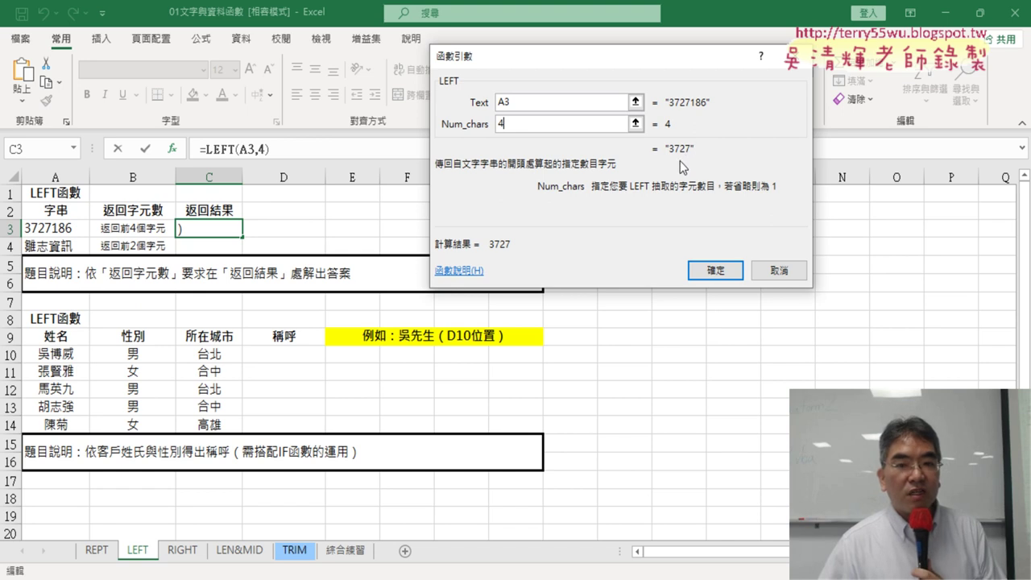
left_click(714, 271)
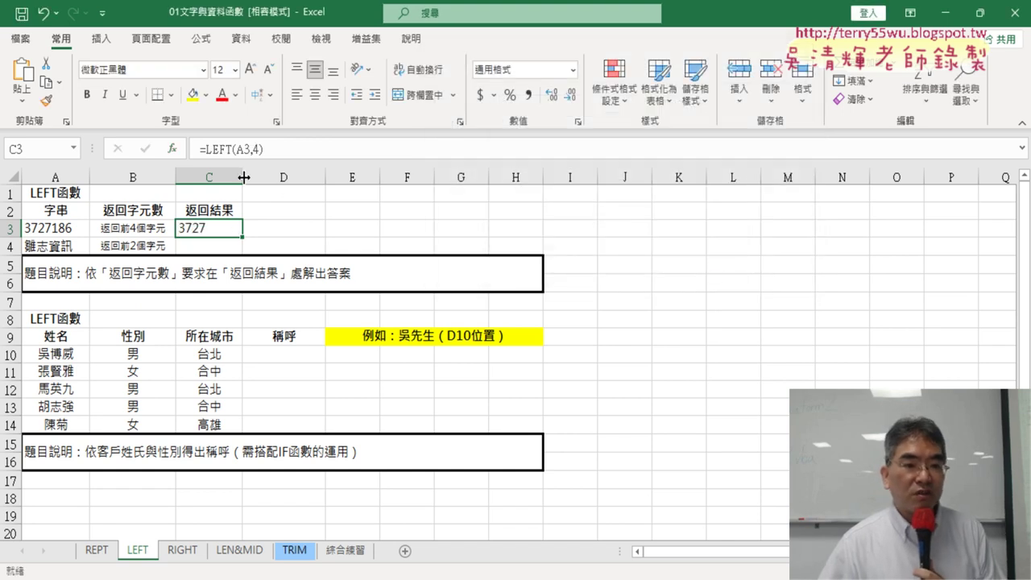
left_click_drag(243, 177, 280, 177)
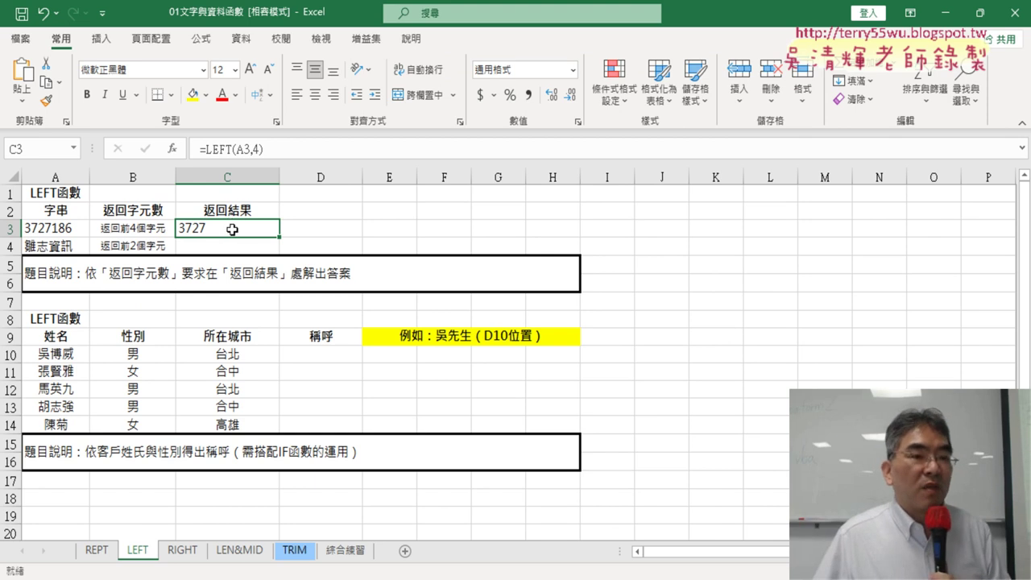
Copy the LEFT formula to C4 and change it to =LEFT(A4,2) to return 雜志
left_click(207, 149)
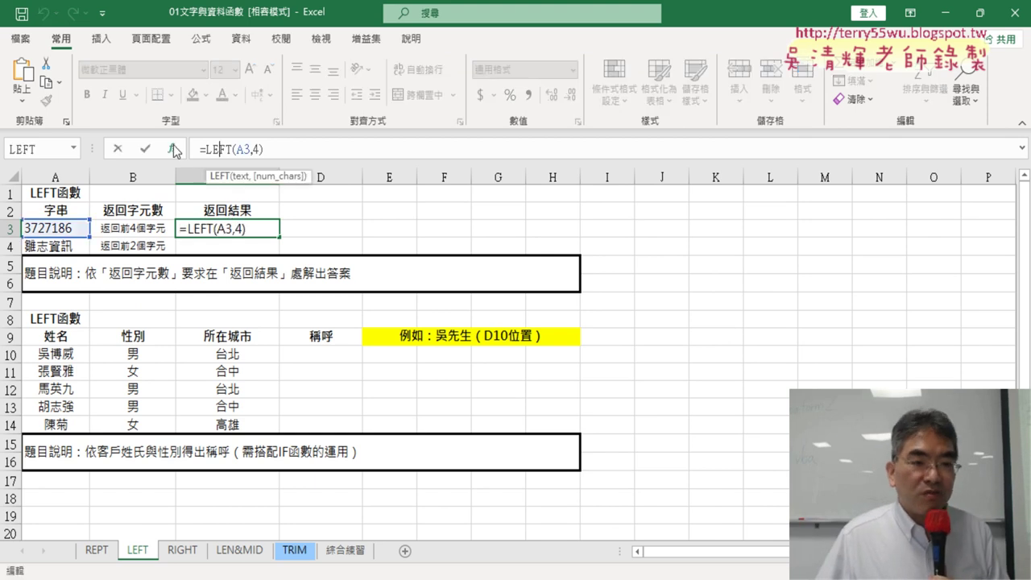
left_click(173, 150)
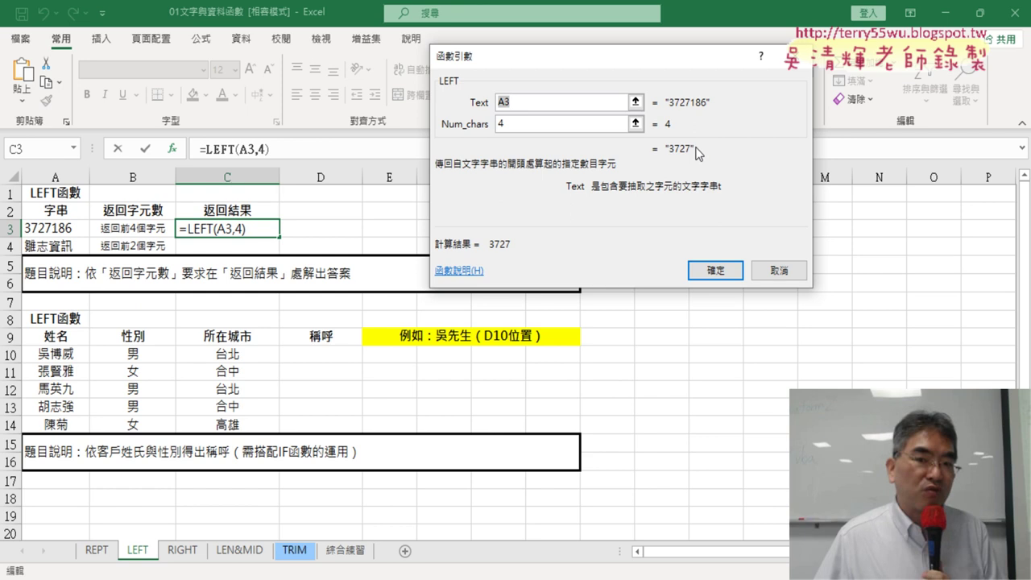
left_click(735, 275)
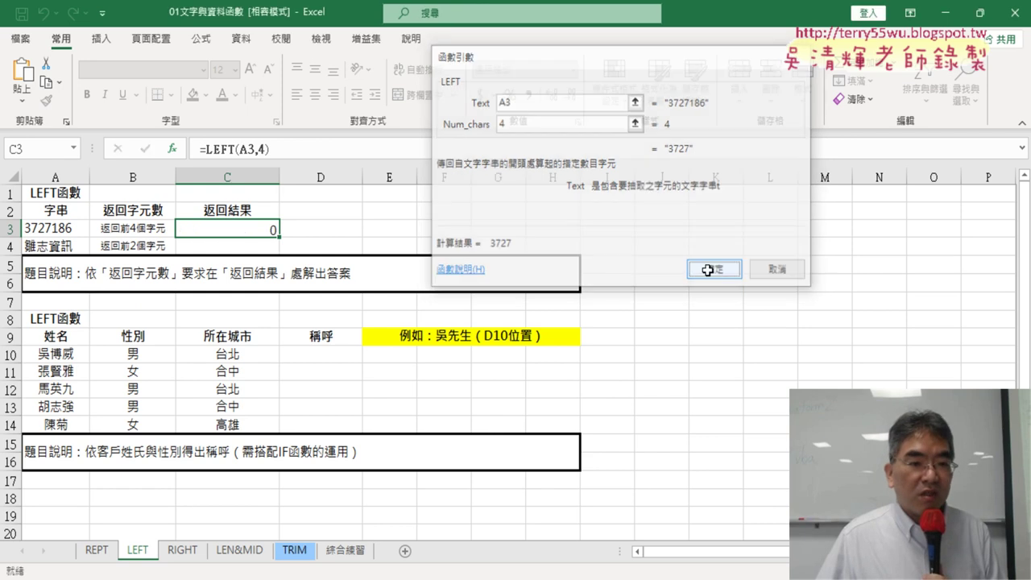
left_click_drag(281, 241, 243, 246)
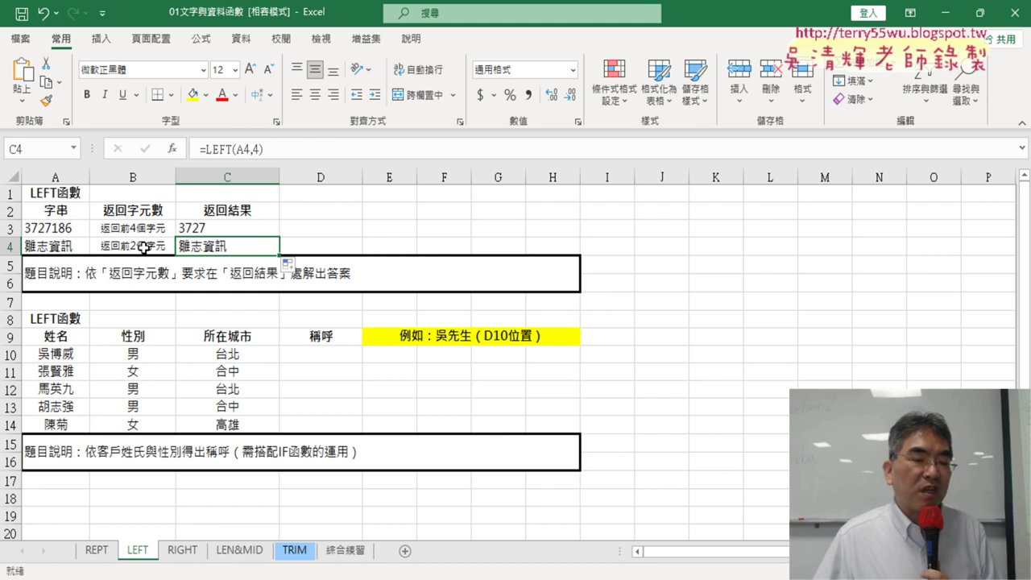
left_click(260, 149)
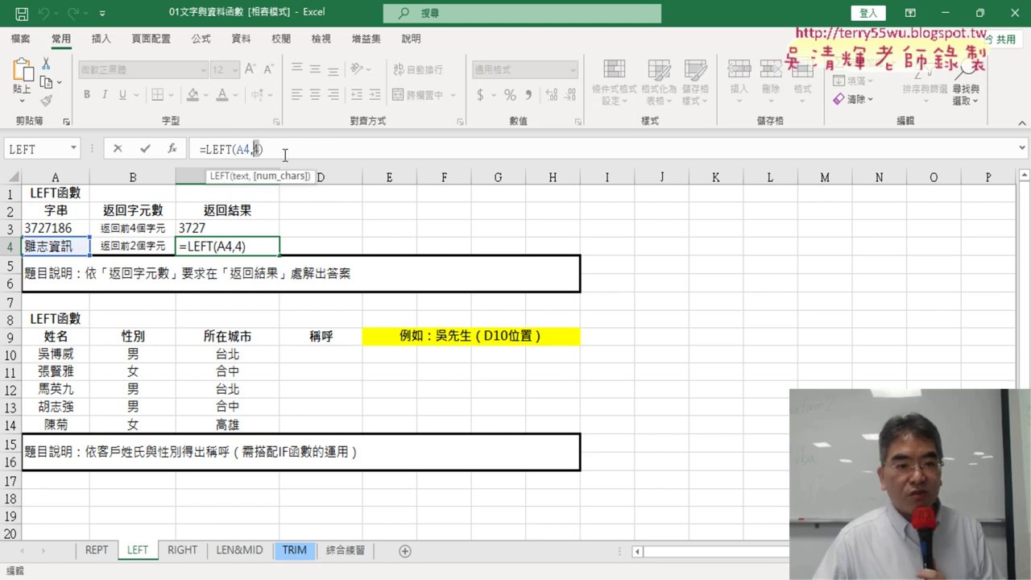
type("2")
left_click(146, 149)
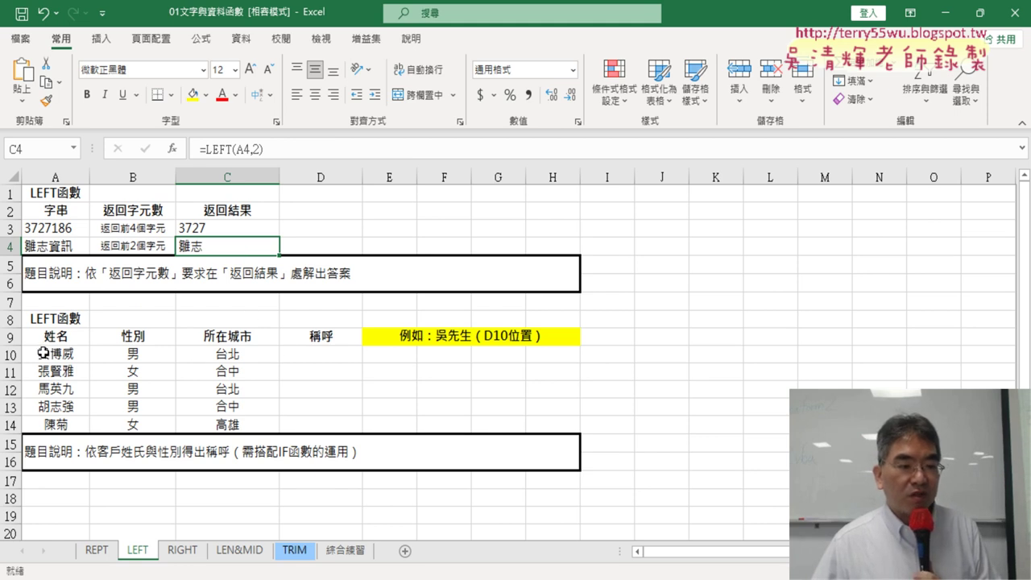
left_click(315, 353)
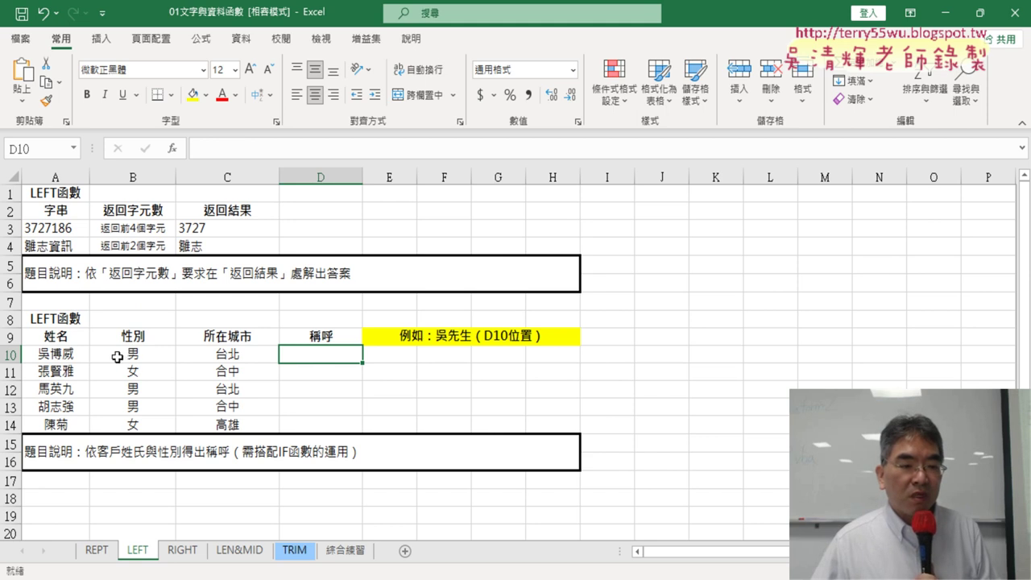
left_click(52, 356)
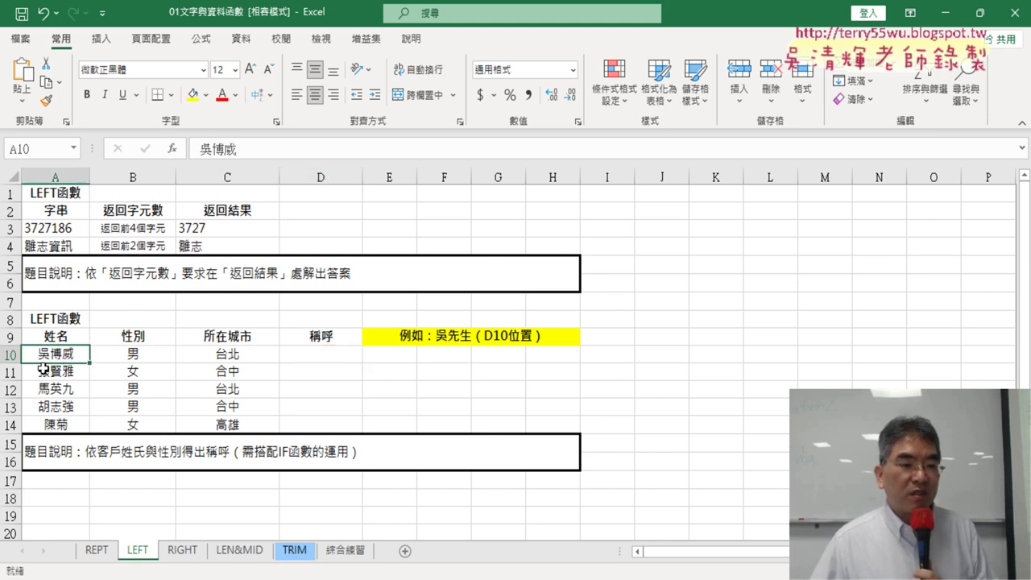
left_click(145, 357)
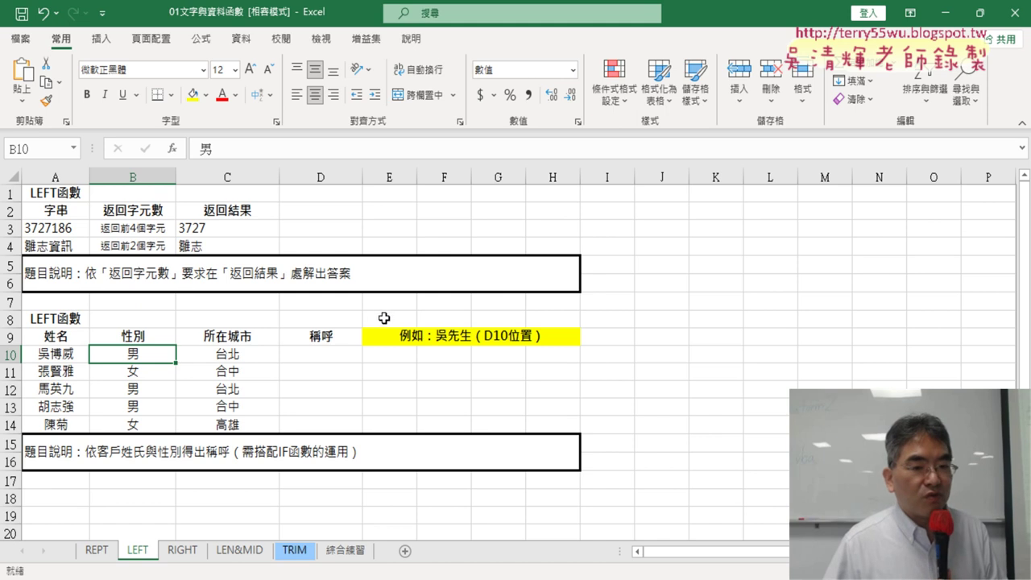
left_click(340, 351)
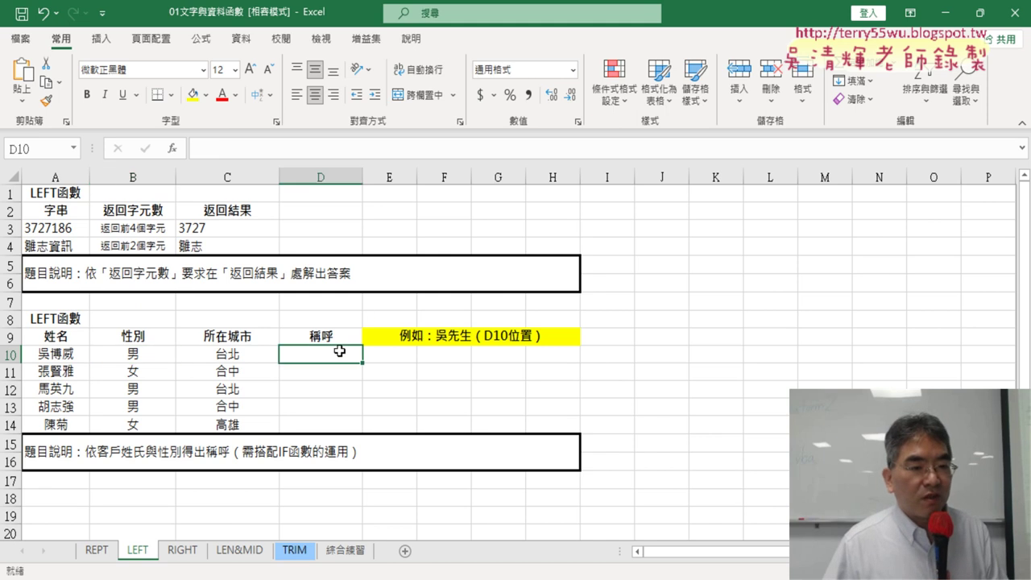
left_click(129, 373)
left_click(338, 376)
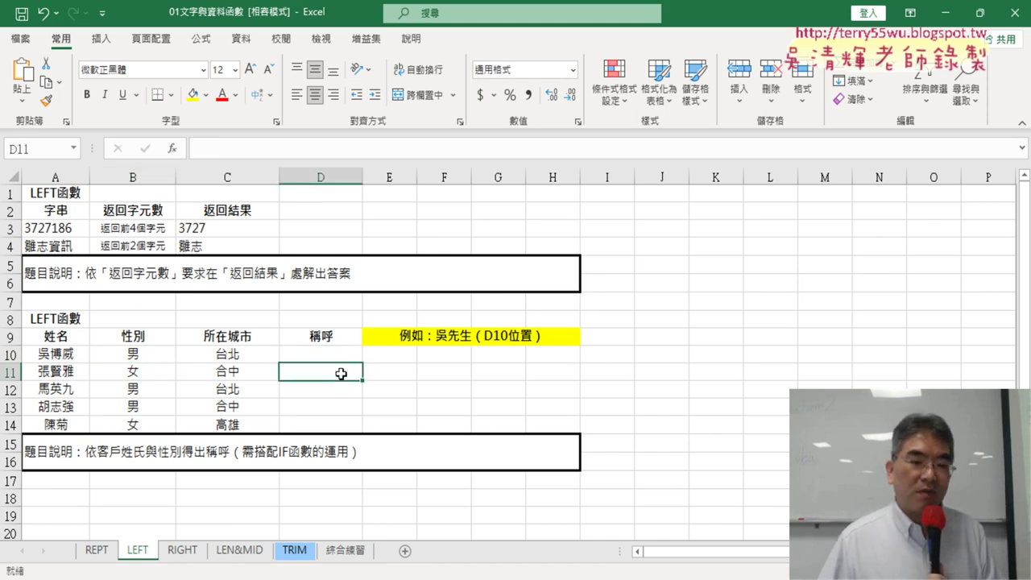
left_click(334, 351)
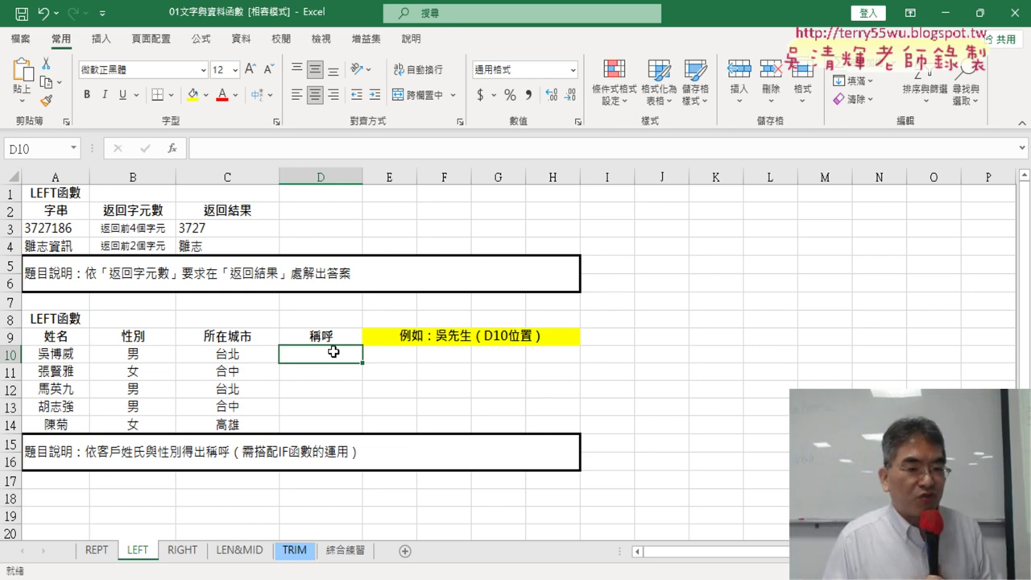
On the 綜合練習 sheet, replace E4's sample number with the formula ="09"&F4
left_click(183, 554)
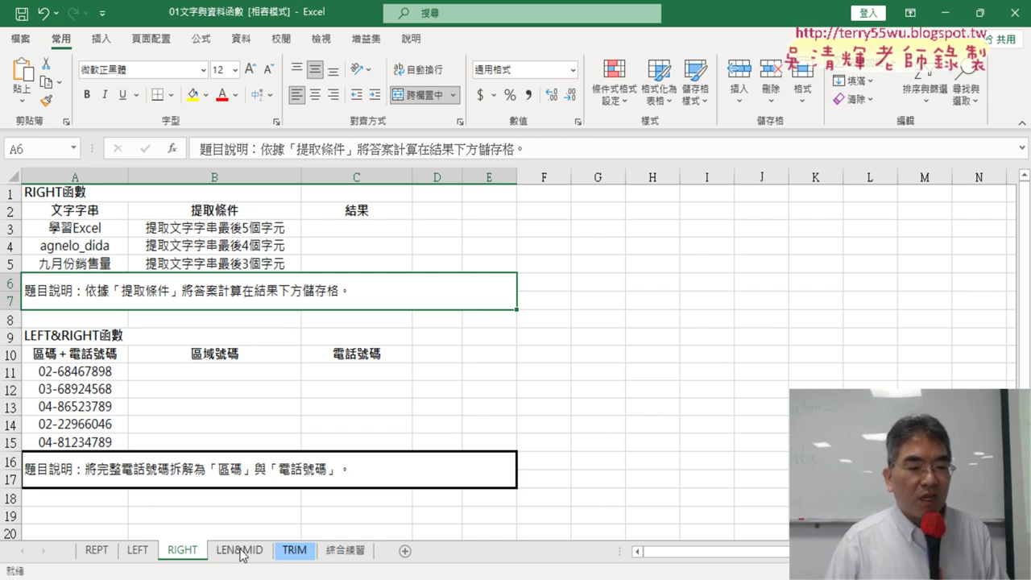
left_click(340, 555)
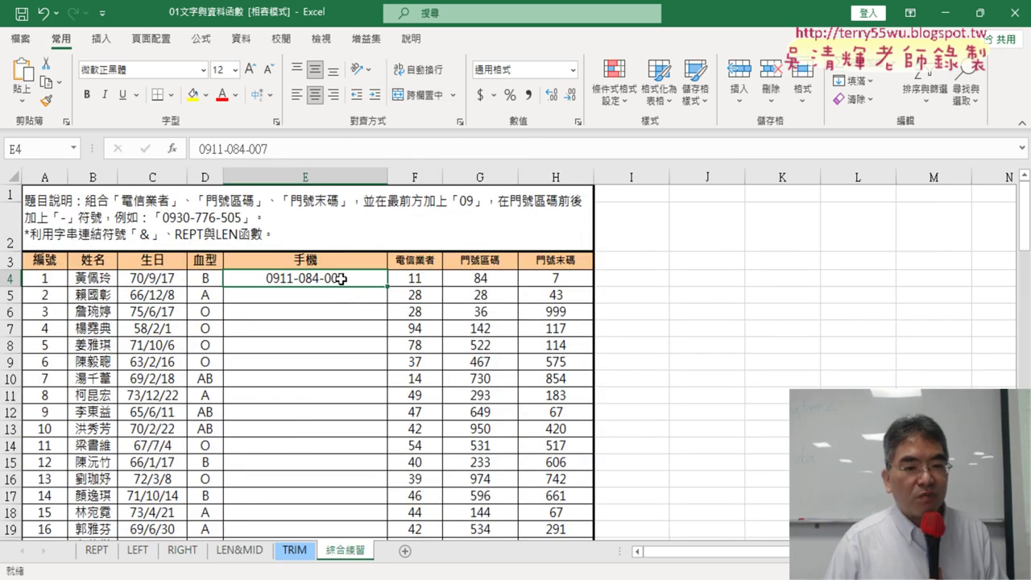
key("Delete")
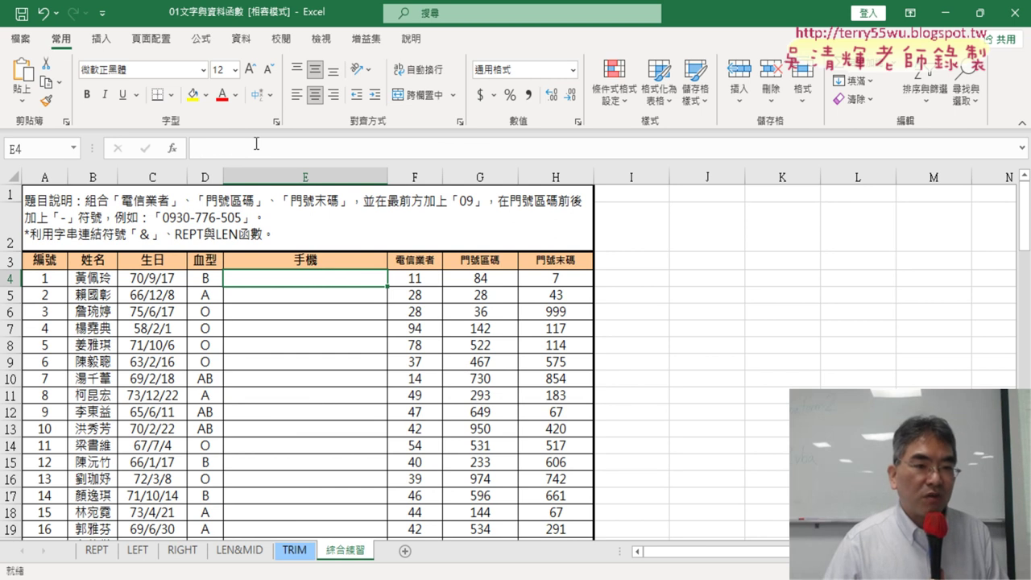
left_click(257, 149)
type("=")
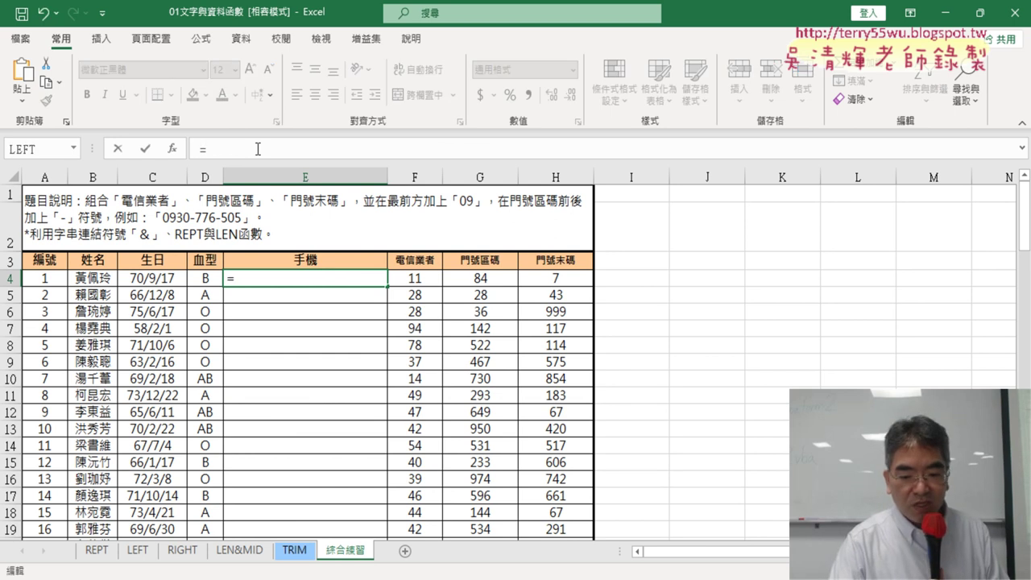
type("\"09\"")
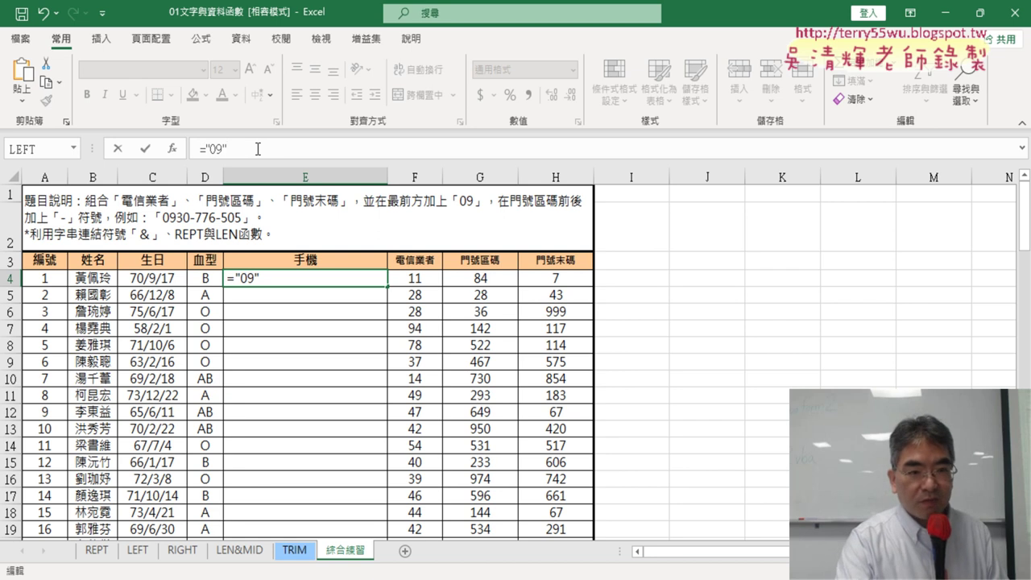
type("&")
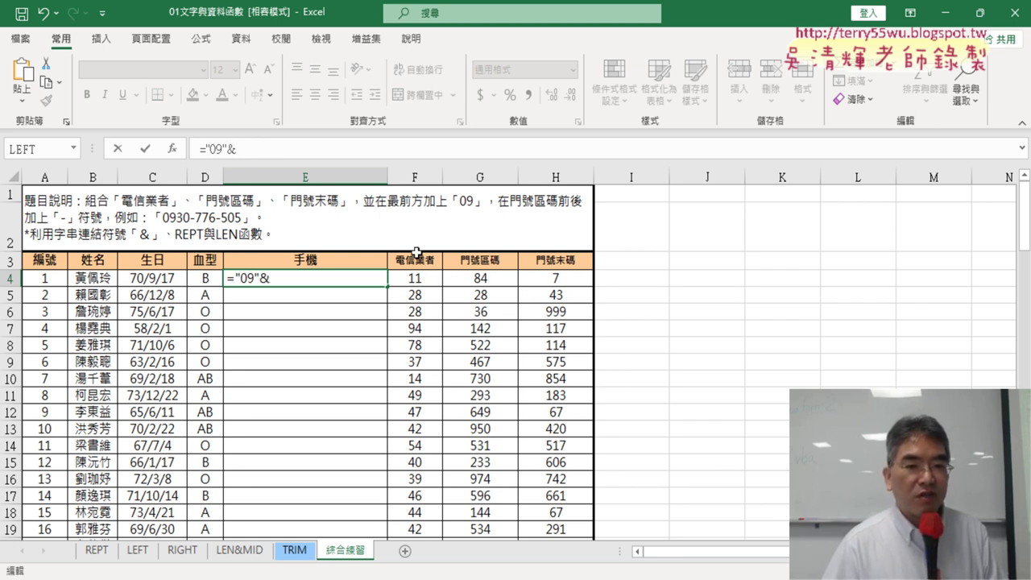
left_click(429, 280)
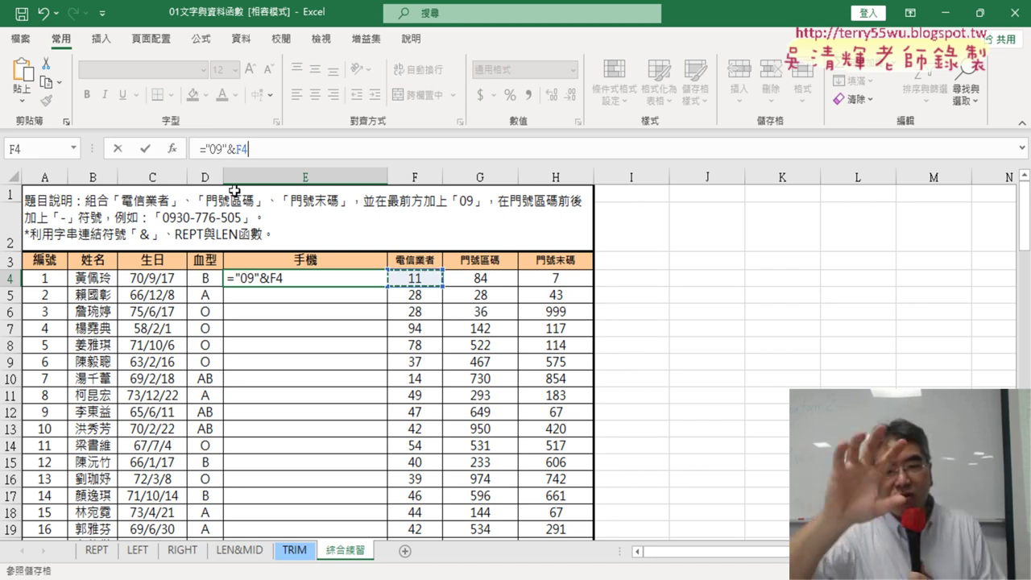
left_click(146, 149)
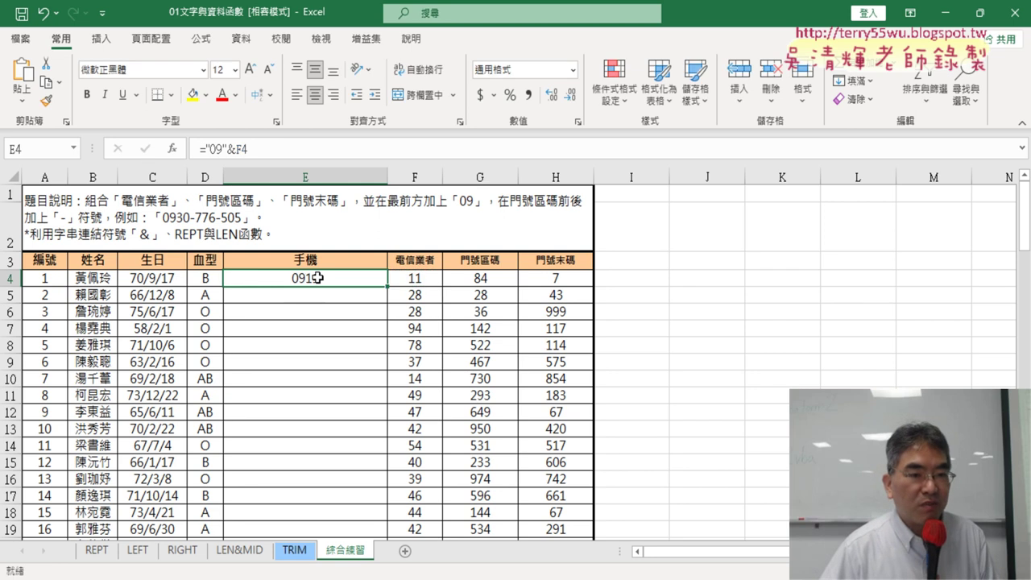
Append &"-" to E4's formula so it displays 0911-
left_click(308, 150)
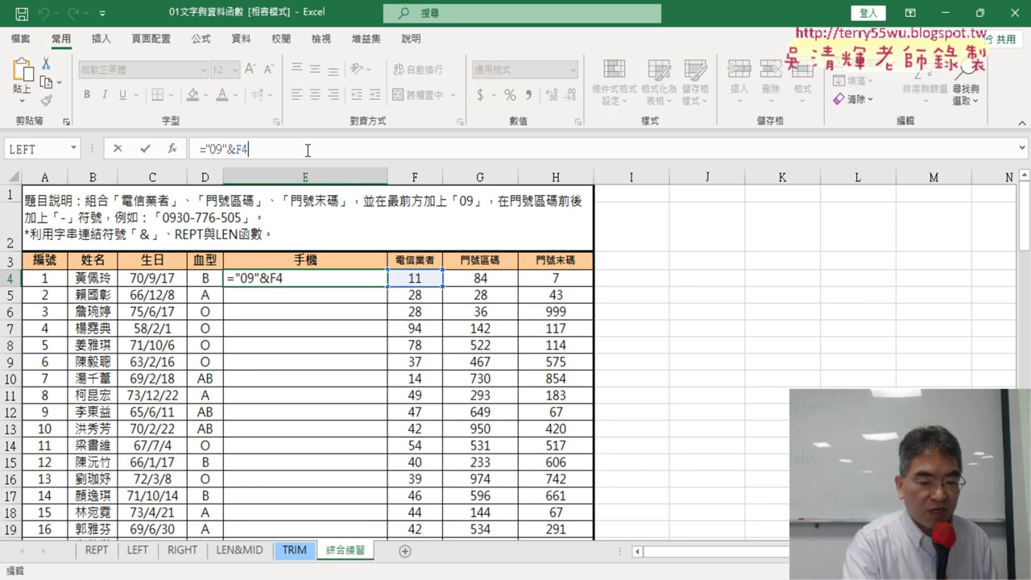
type("&\"")
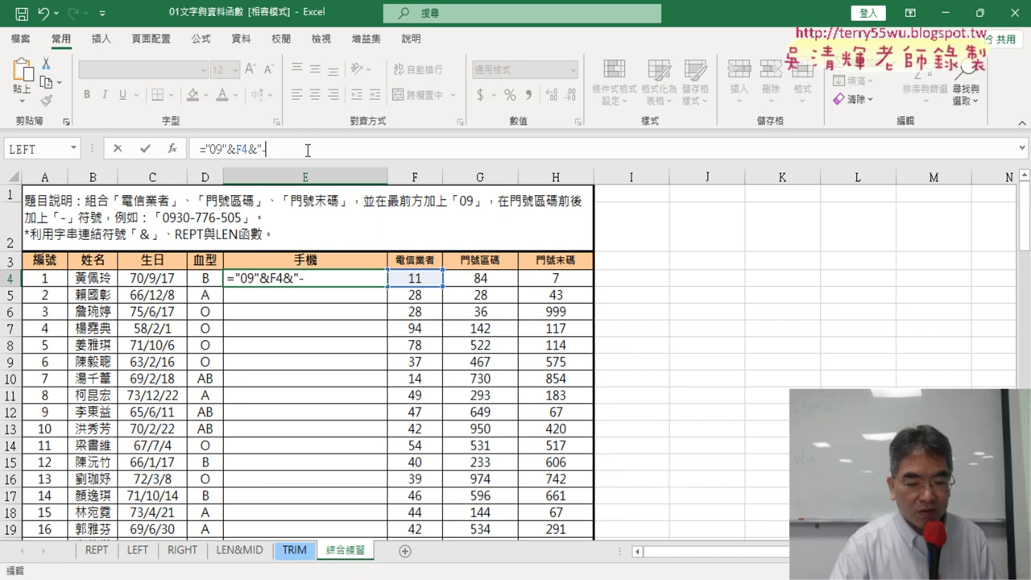
type("-\"")
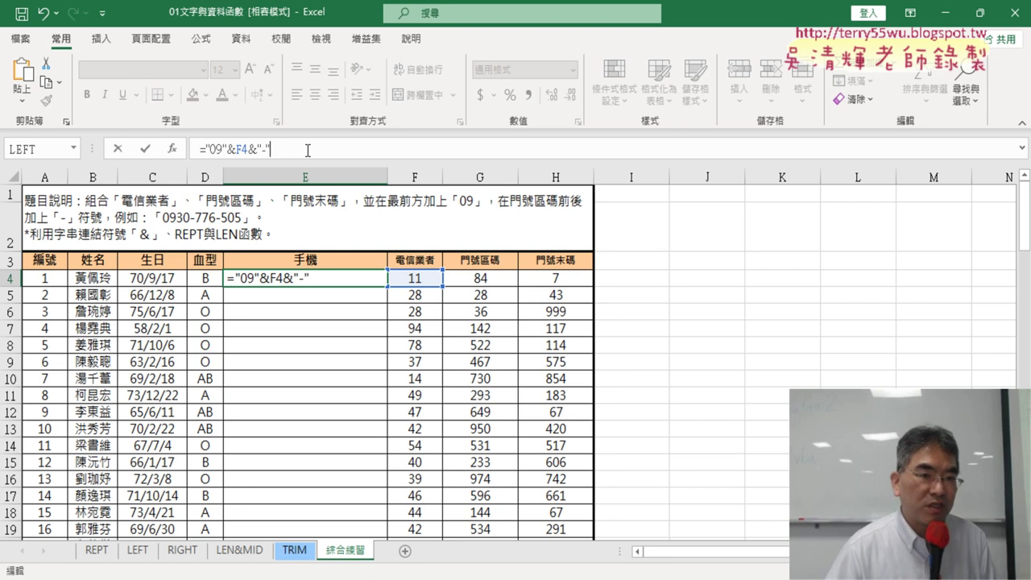
left_click_drag(248, 149, 280, 149)
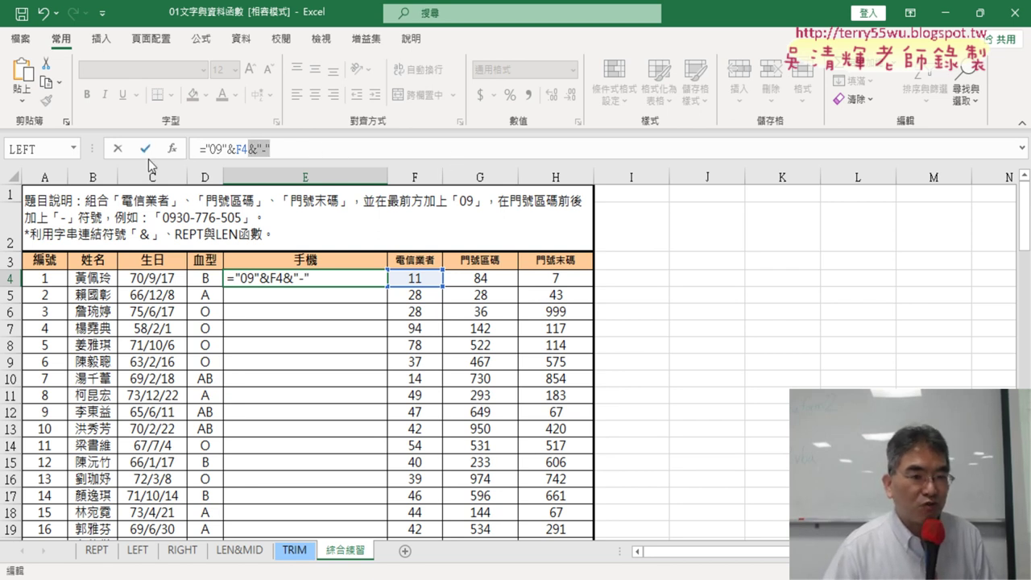
left_click(146, 153)
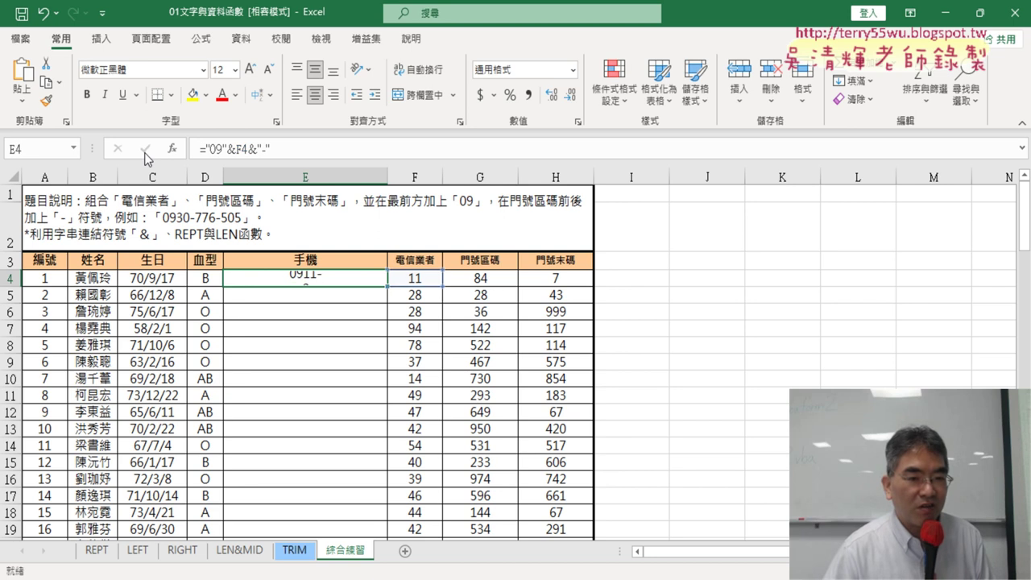
Extend E4's formula to ="09"&F4&"-"&"0"&G4, displaying 0911-084
left_click(314, 150)
type("&")
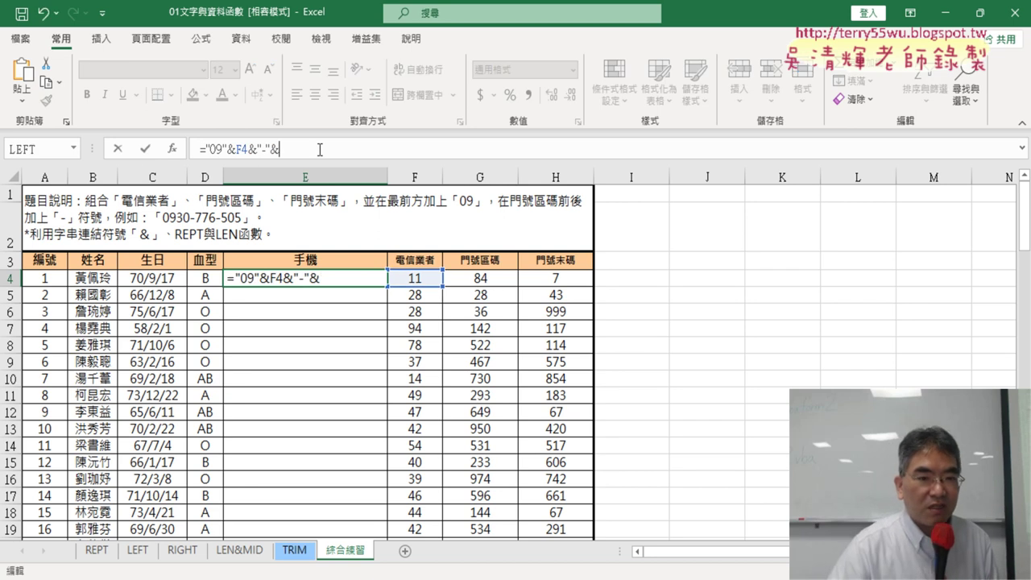
left_click(506, 285)
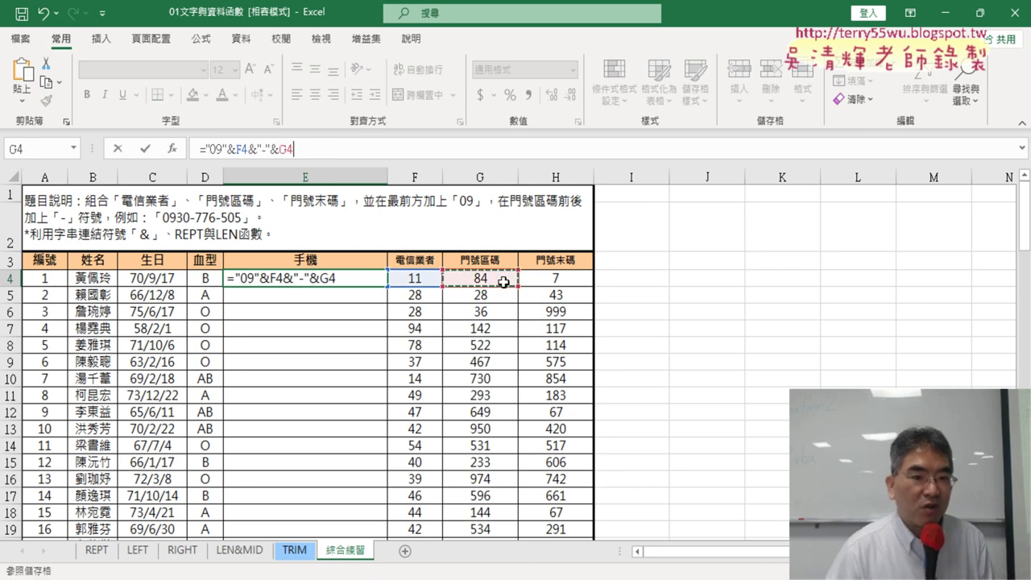
left_click(146, 150)
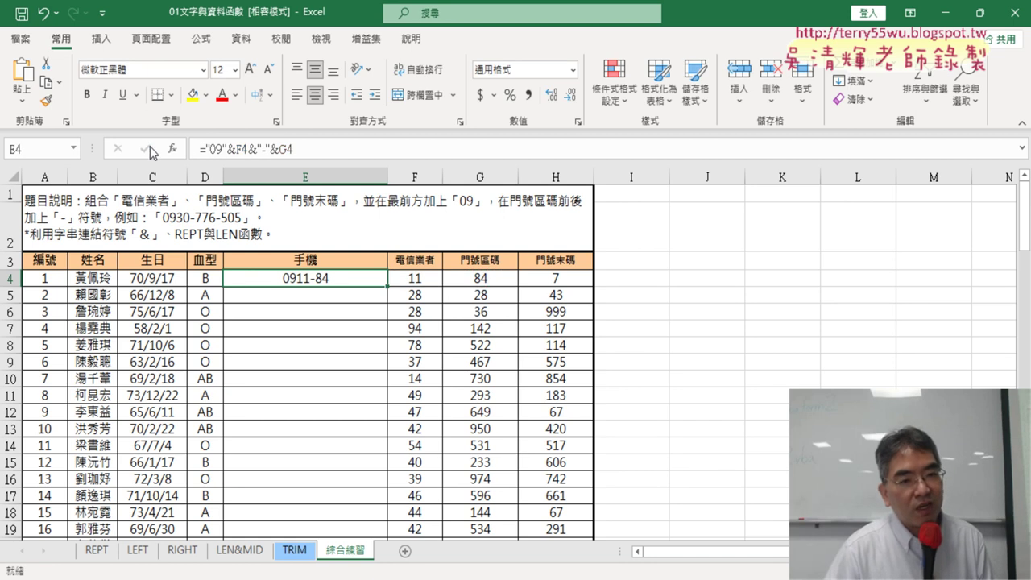
left_click(279, 150)
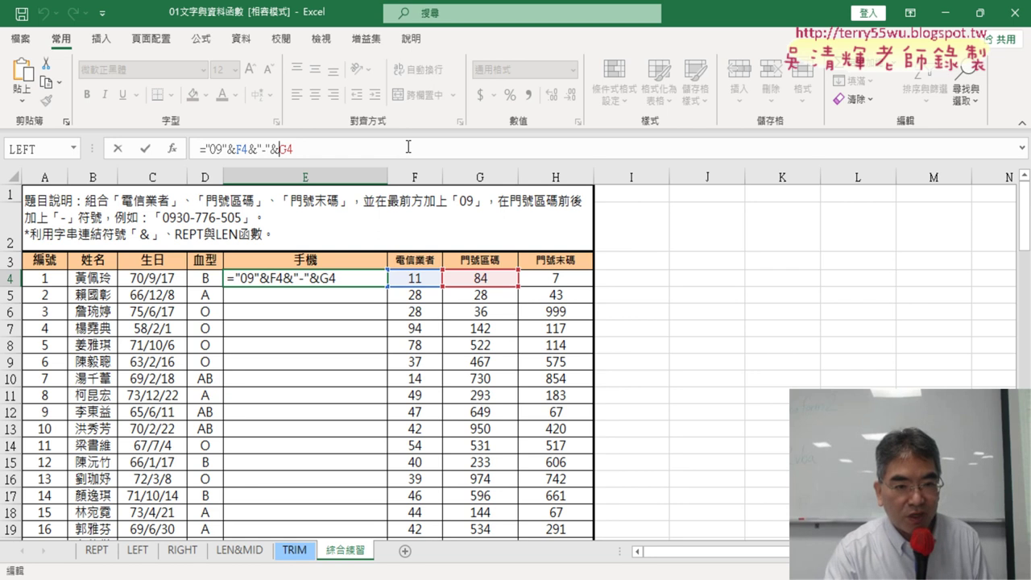
type("\"0\"")
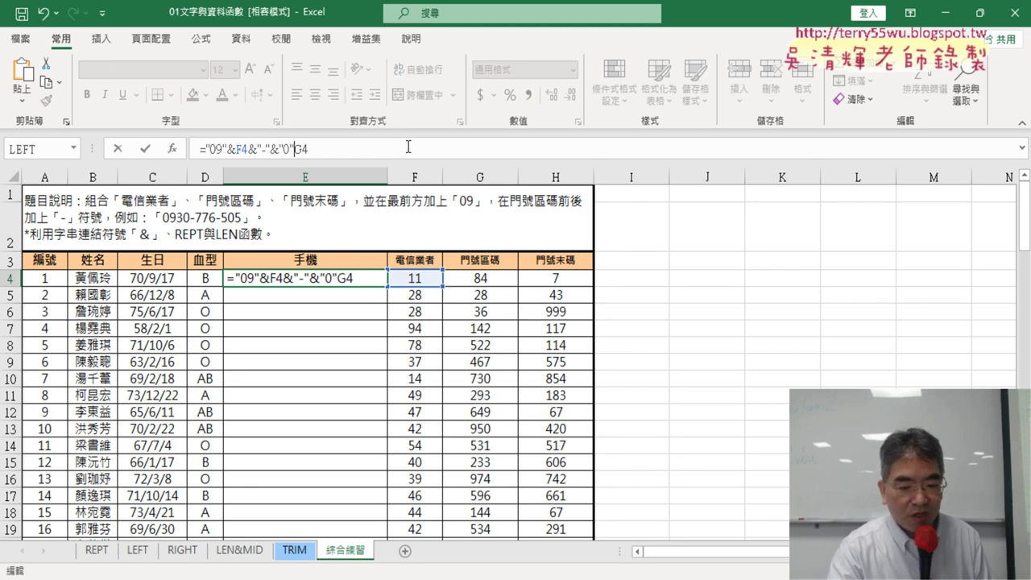
type("&")
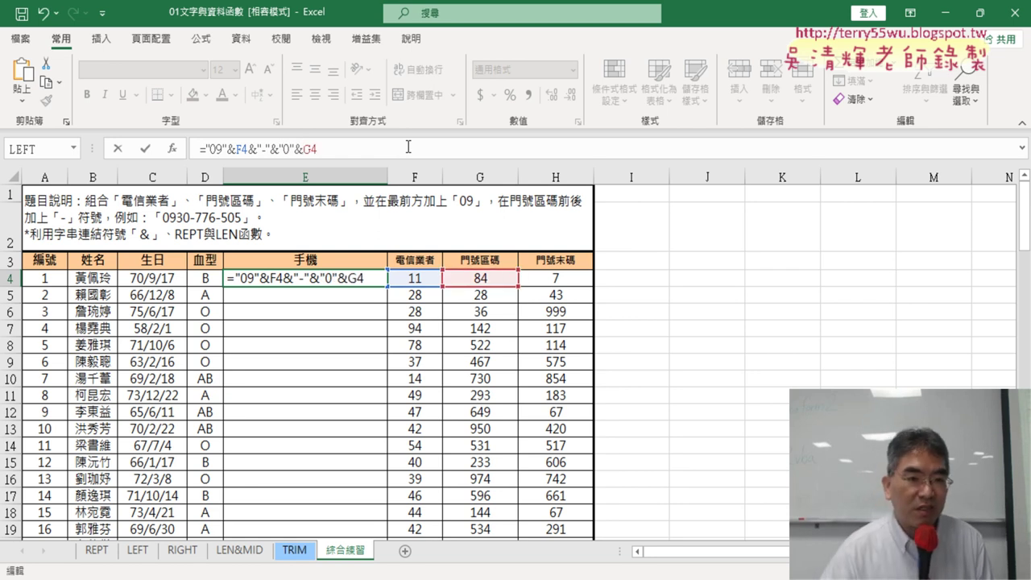
left_click_drag(279, 152, 303, 153)
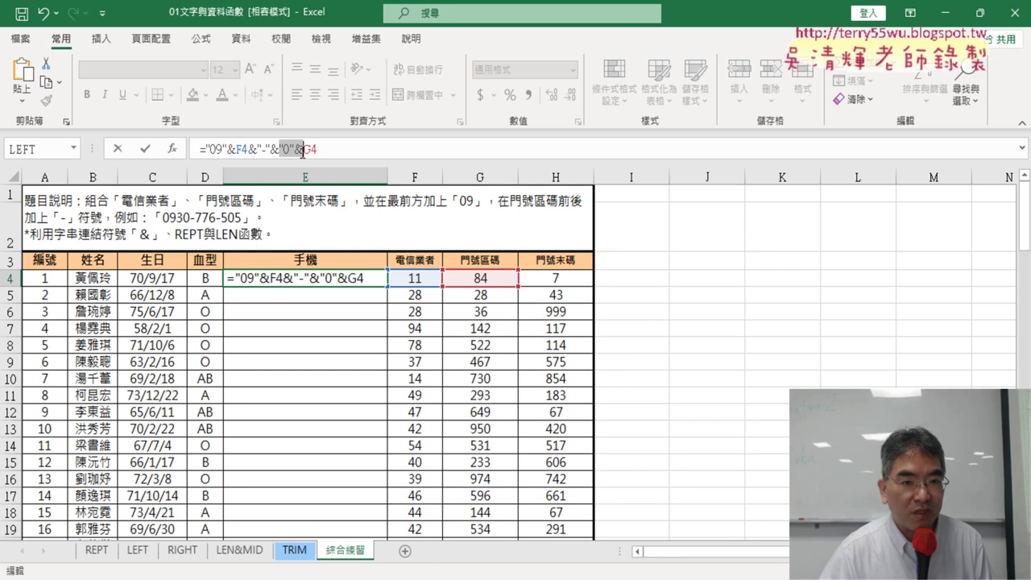
left_click(145, 149)
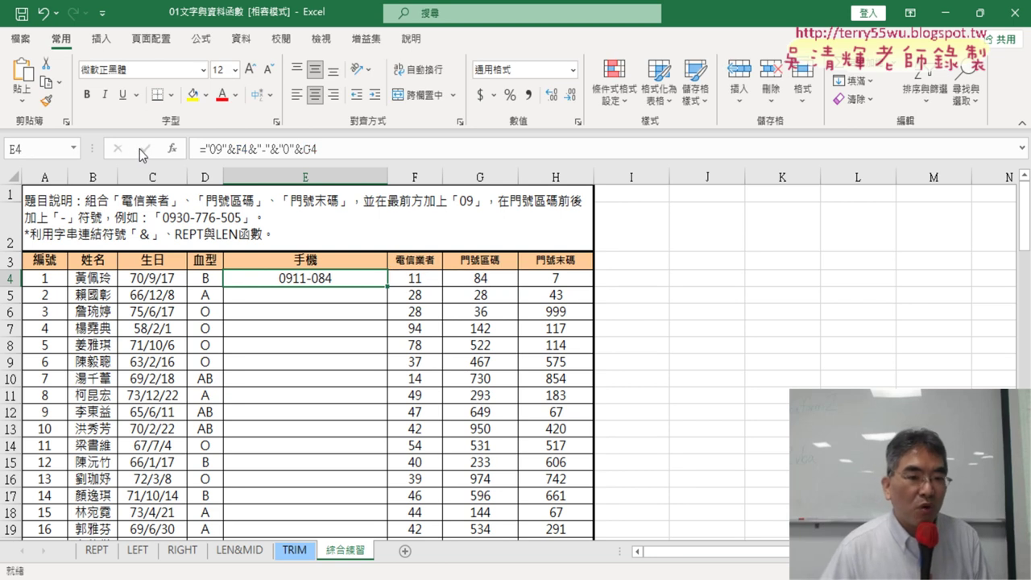
Fill E4's formula down the 手機 column to row 19, review it, then switch to the notes document
double_click(388, 287)
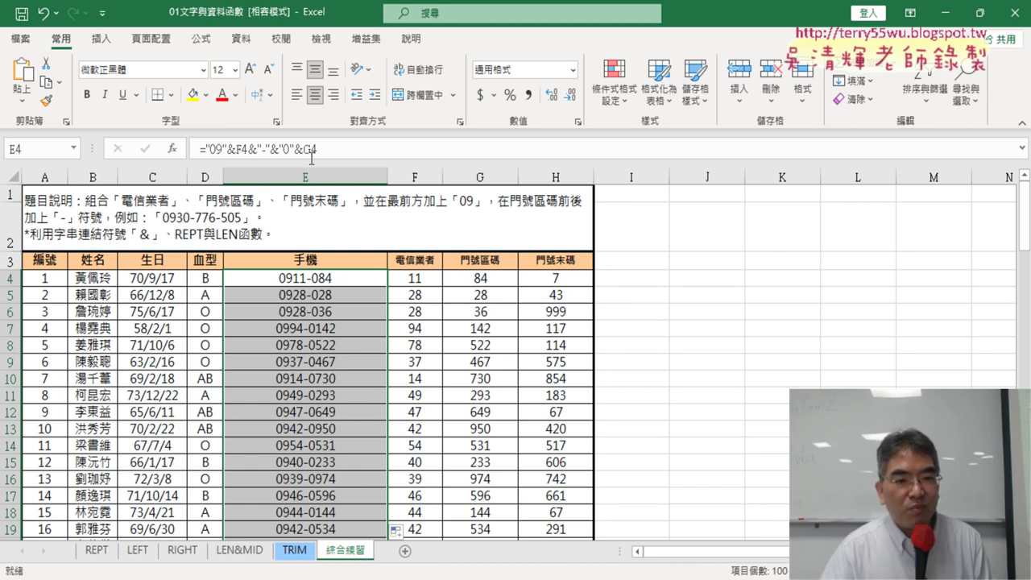
left_click(329, 151)
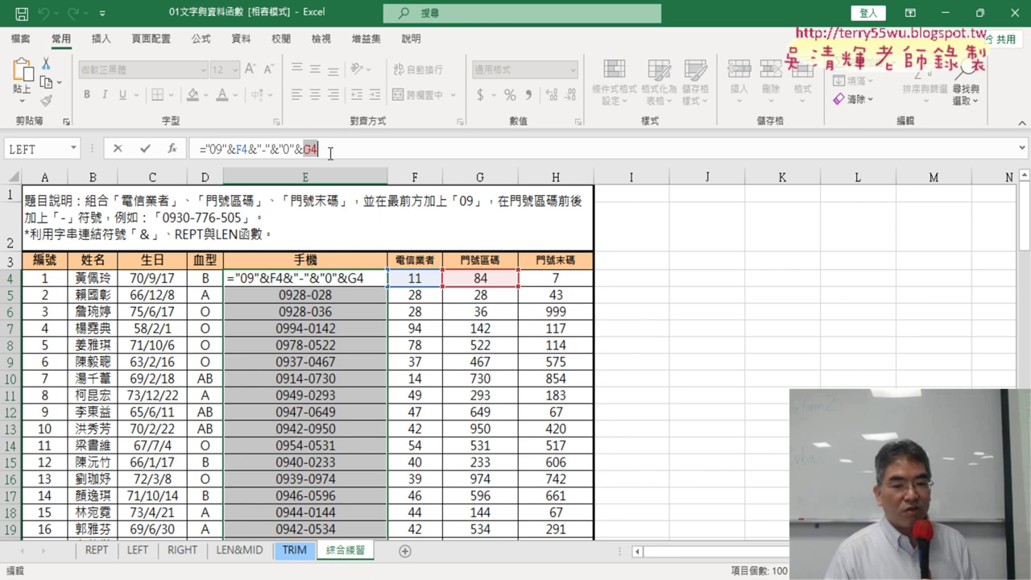
key("ctrl+Return")
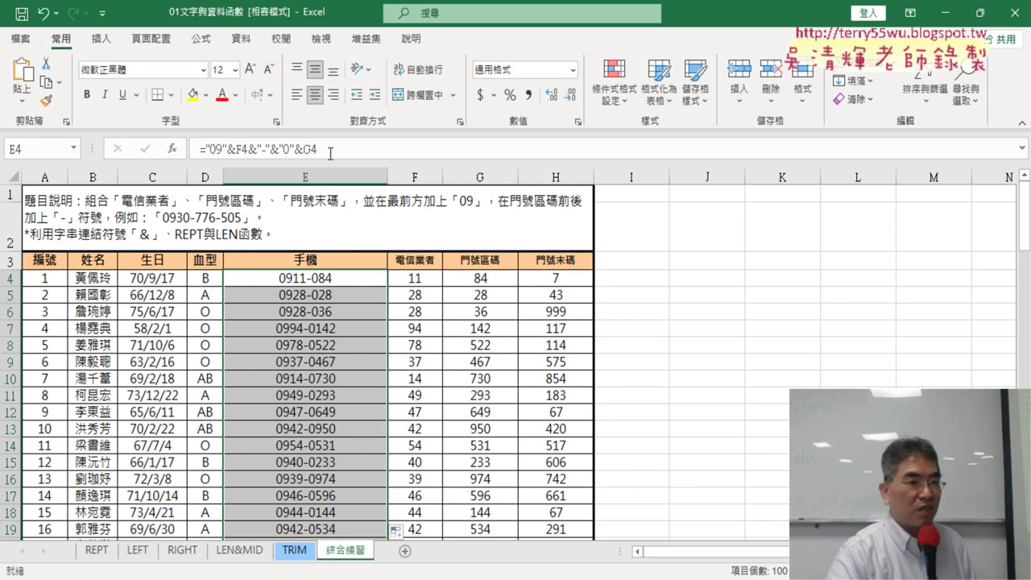
left_click(444, 318)
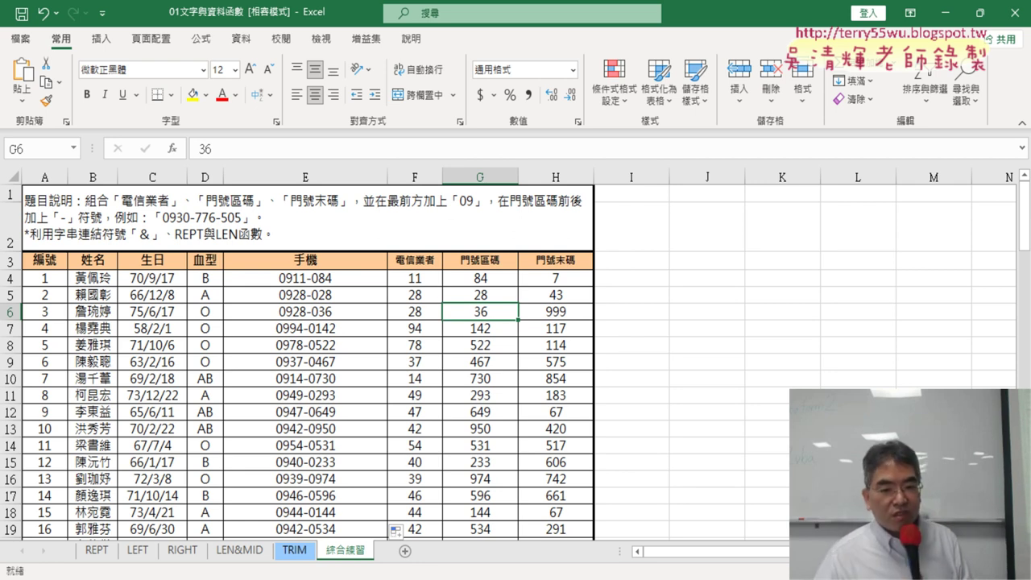
key("alt+Tab")
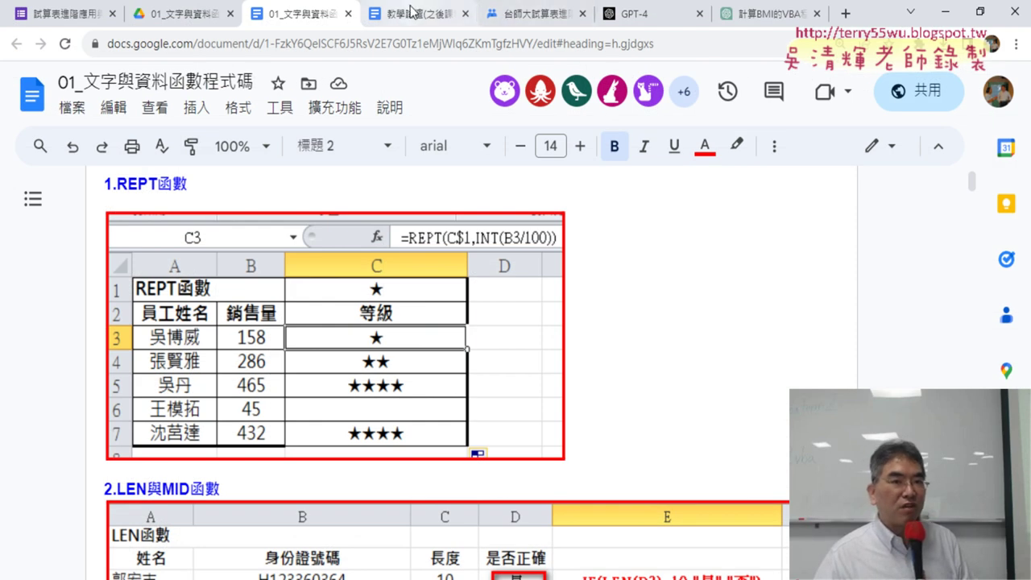
Switch to the 教學論壇 Google Doc listing the course forum links, Moodle link and joining instructions
left_click(412, 11)
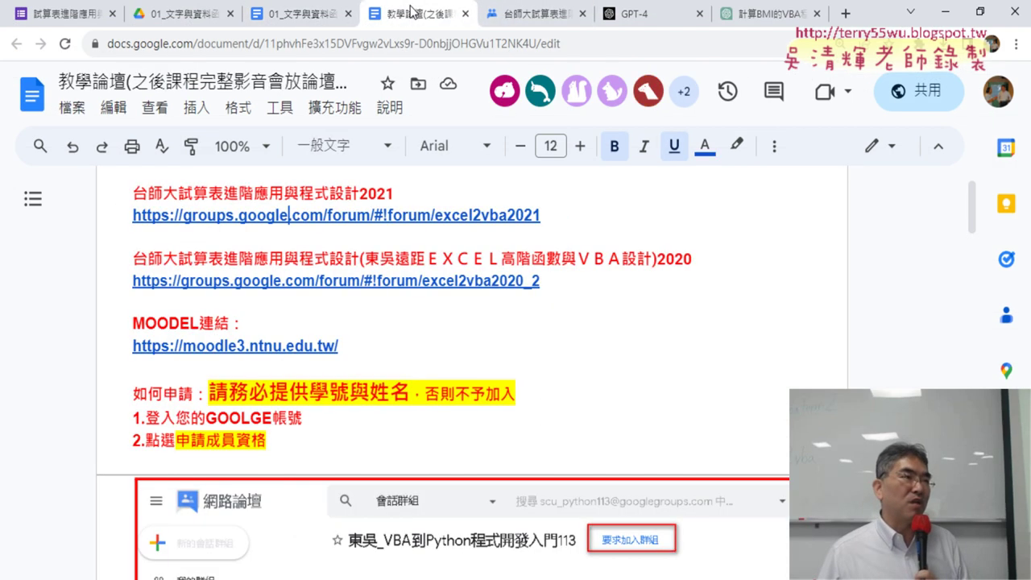